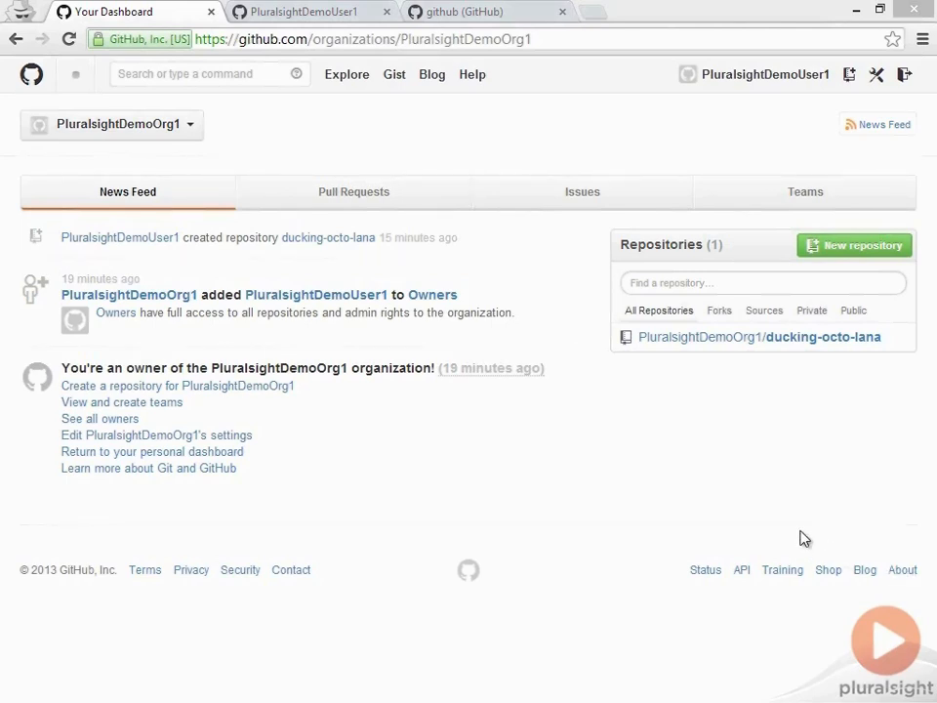
- Start a new issue in the ducking-octo-lana repository titled "There is a typo in the application"
click(806, 337)
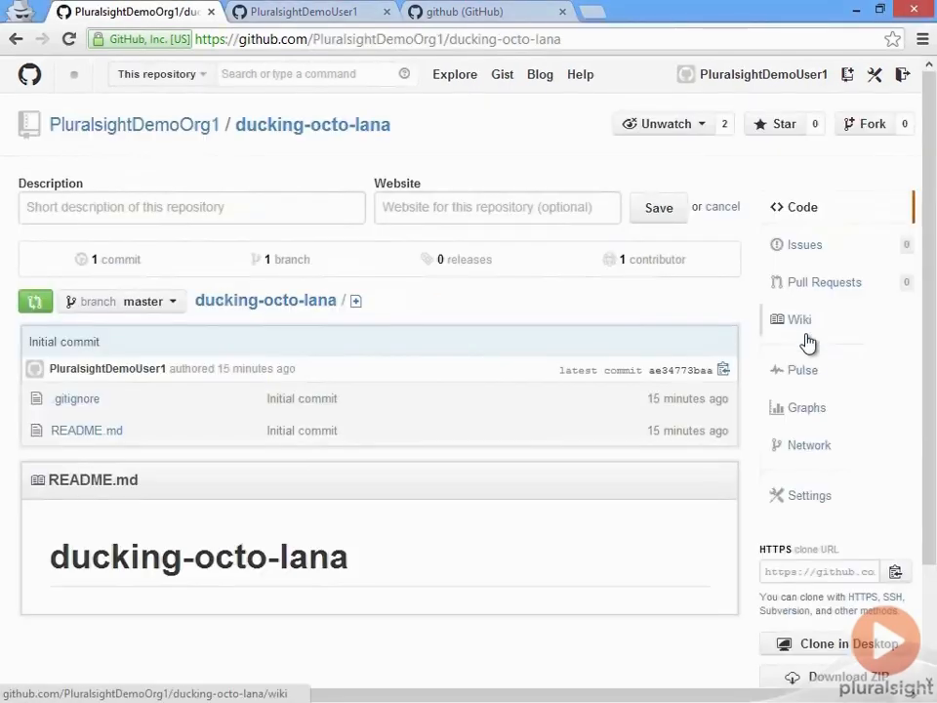
click(805, 247)
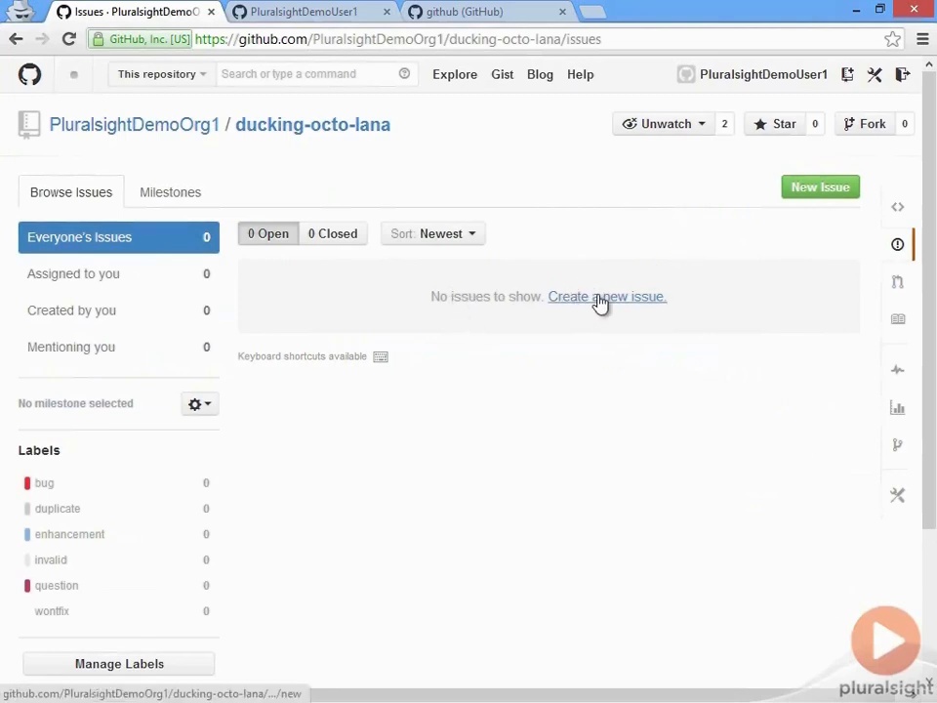
click(805, 198)
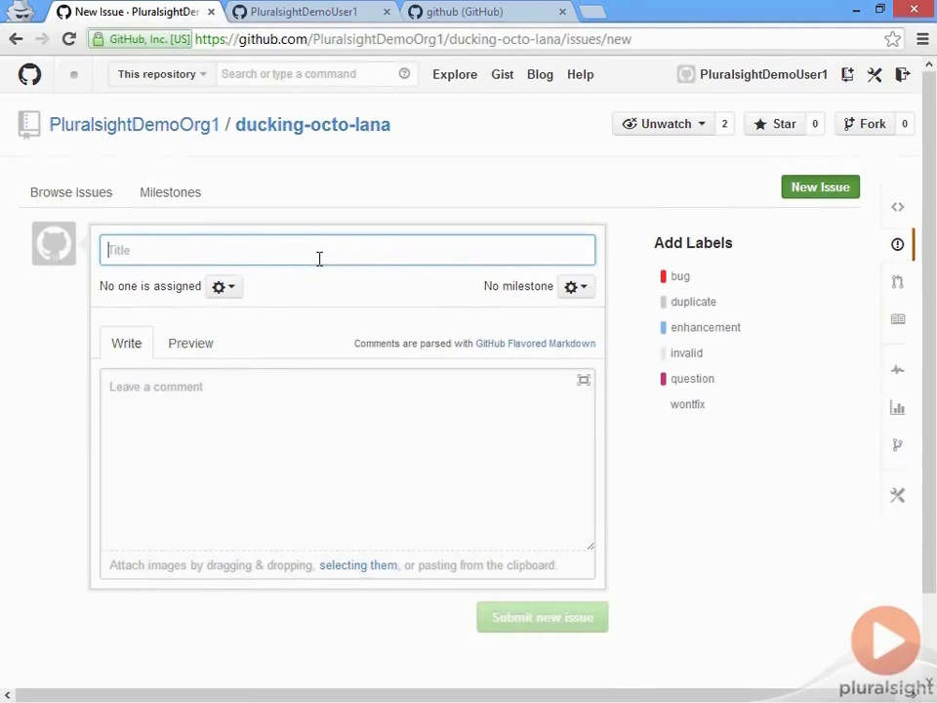
text(There is a ty)
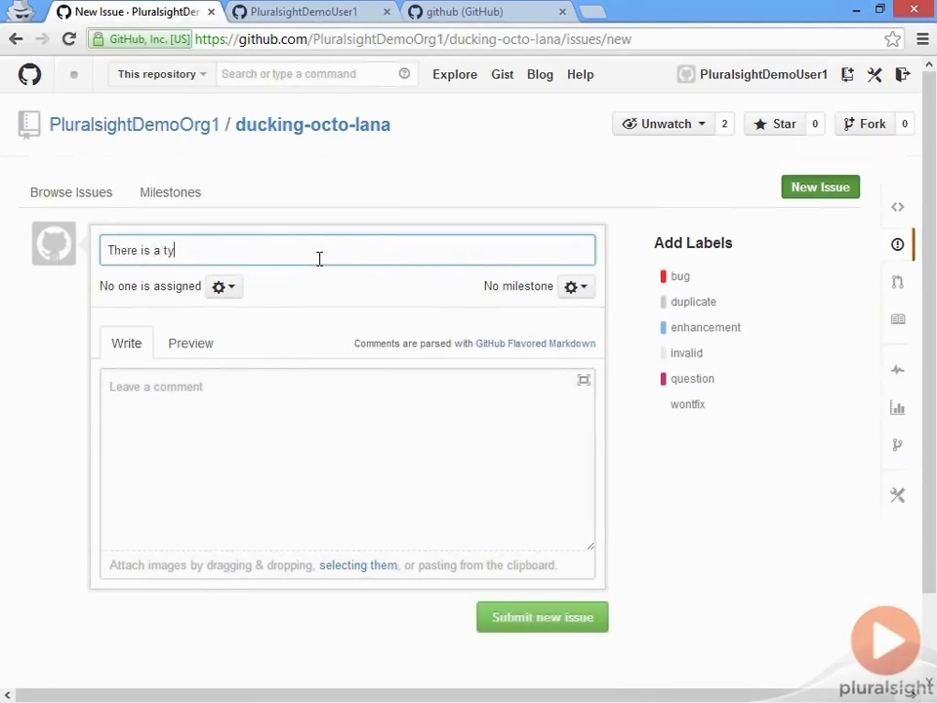
text(po in the application)
- Describe the issue as "I found a typo on the second screen of the app, and you need to fix it now!!!" and add the bug label
click(295, 436)
text(I found a typo)
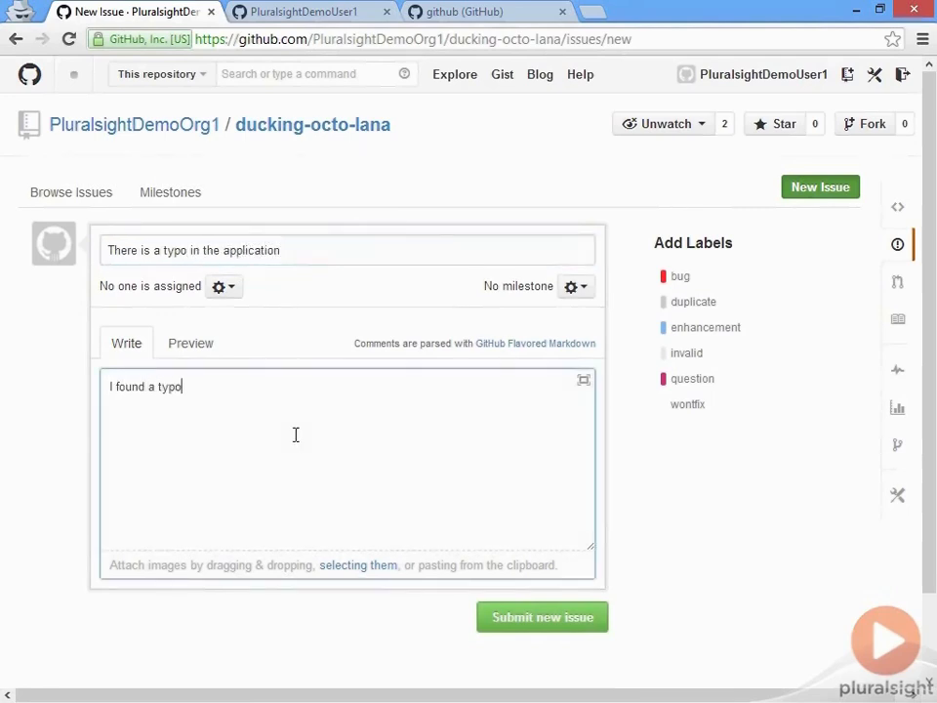
text( on the second screen of t)
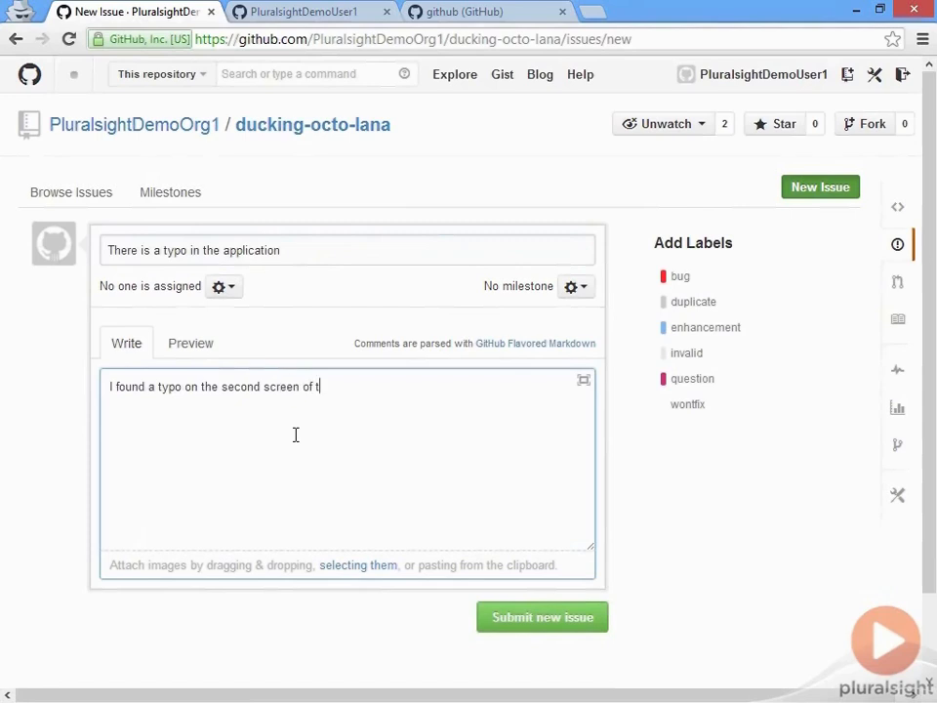
text(he app, and you need to fix it now!!!)
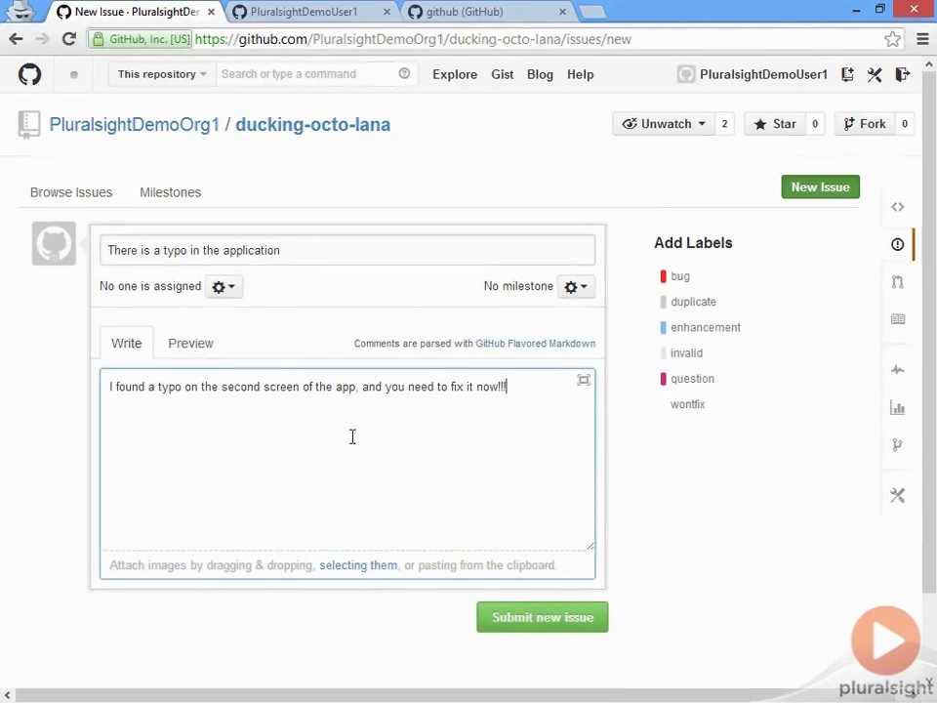
click(707, 284)
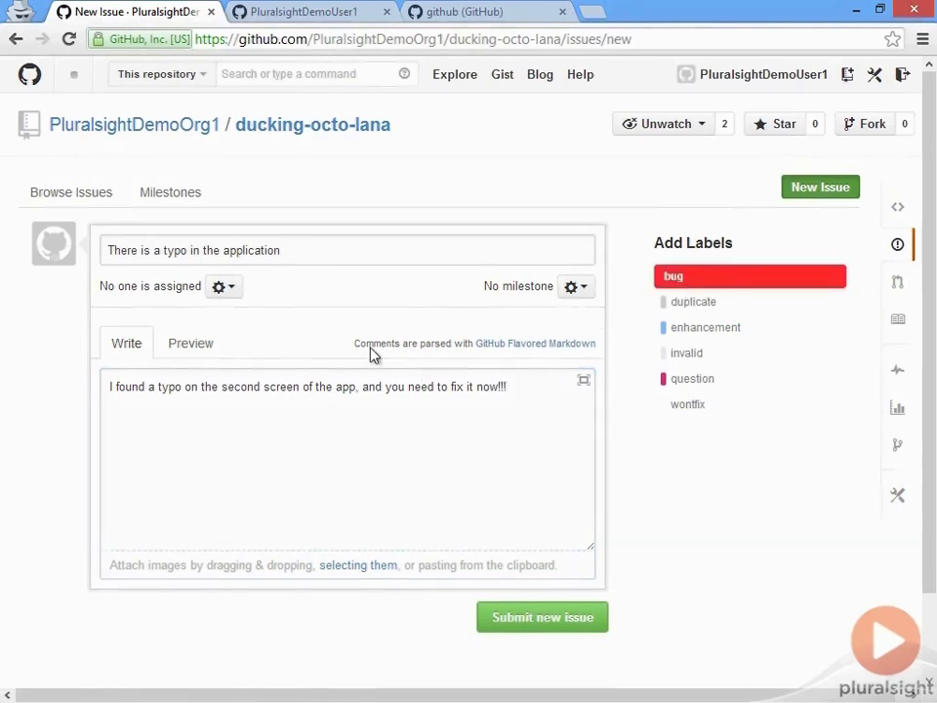
- Look over the assignee and milestone choices without picking any, and submit the new issue
click(239, 292)
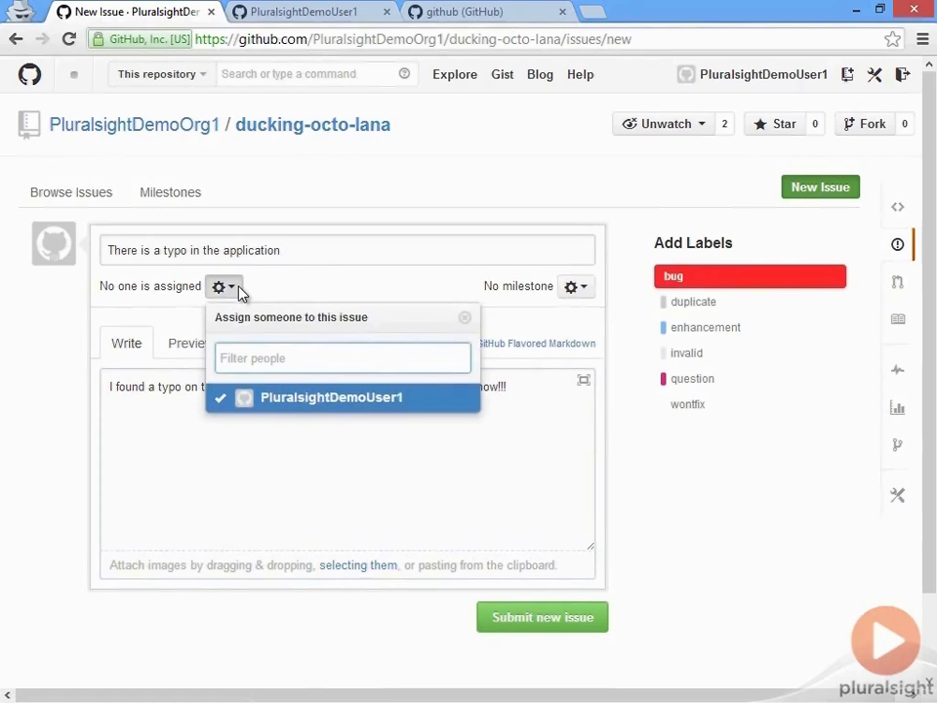
click(239, 292)
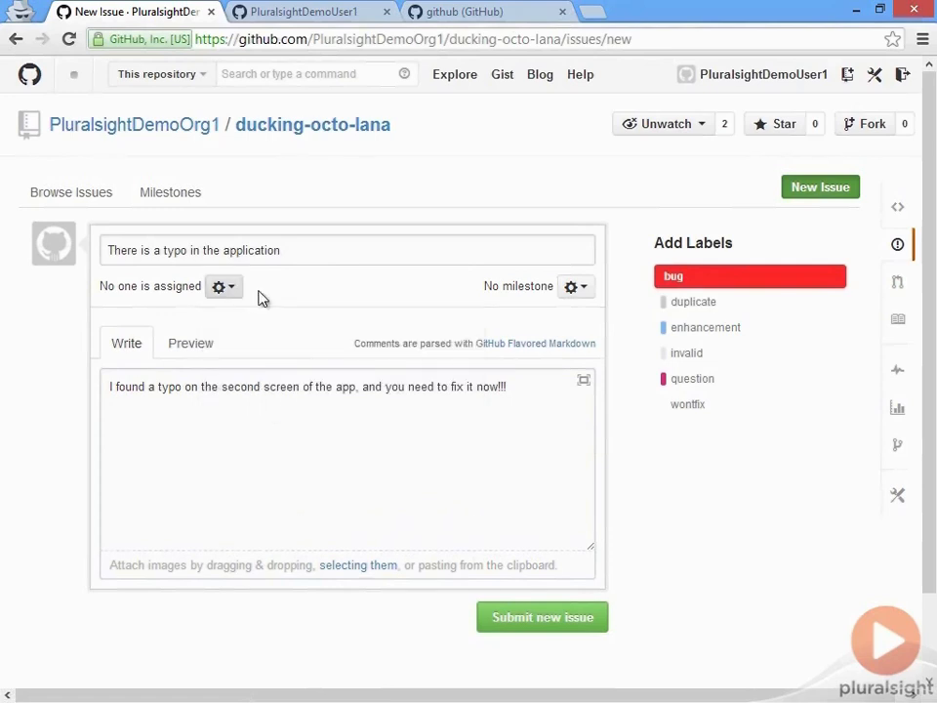
click(576, 287)
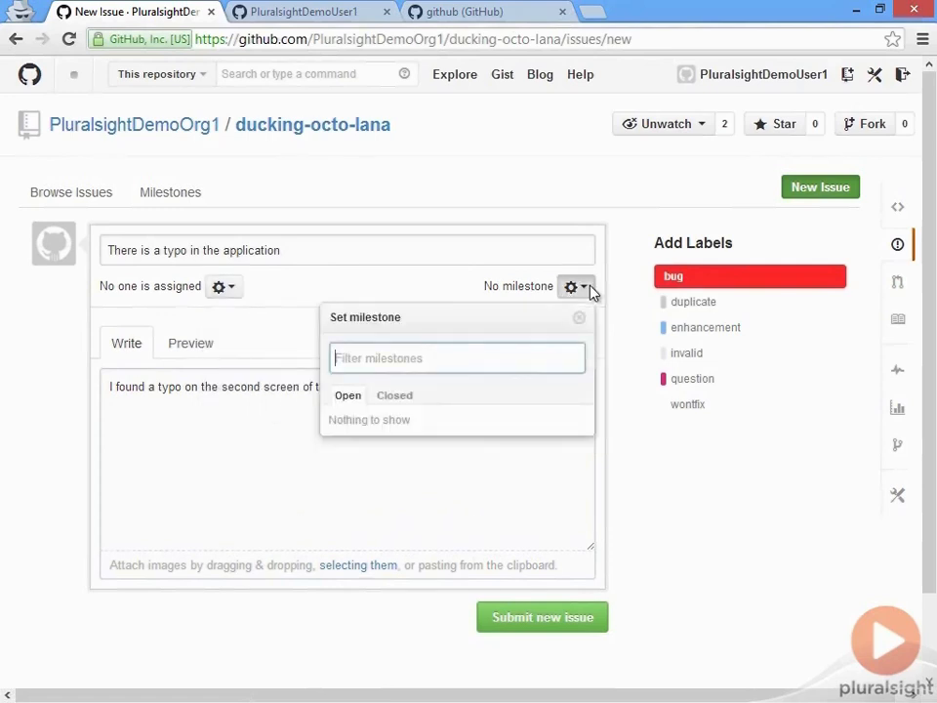
click(591, 293)
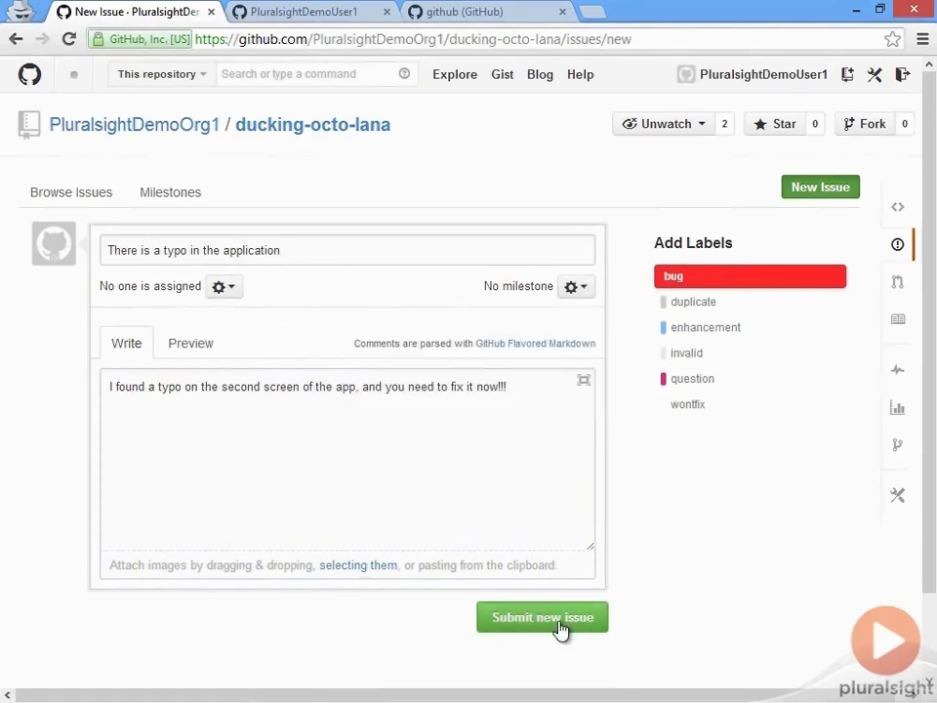
click(562, 628)
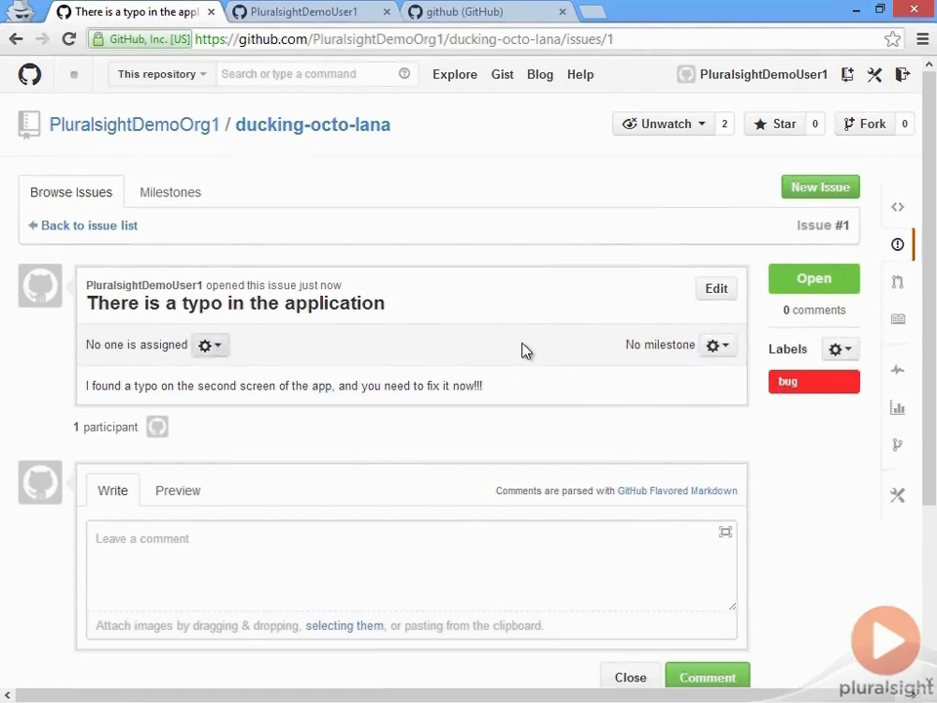
- Post the comment "I looked at this, and it's spelled correctly. Where did you see it?" on the typo issue
click(155, 546)
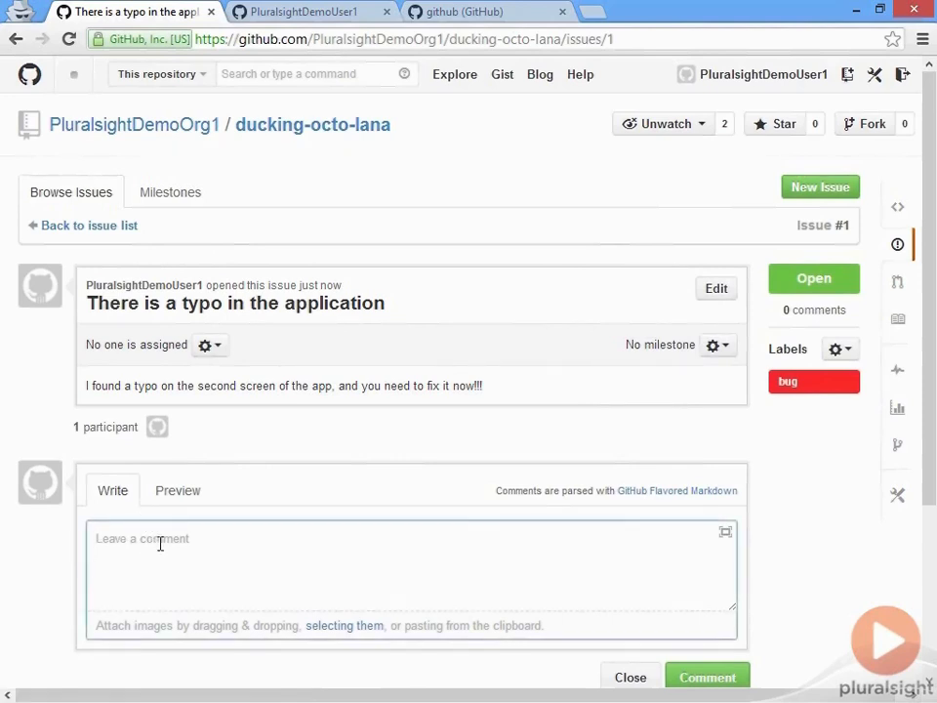
text(I looked at this, and )
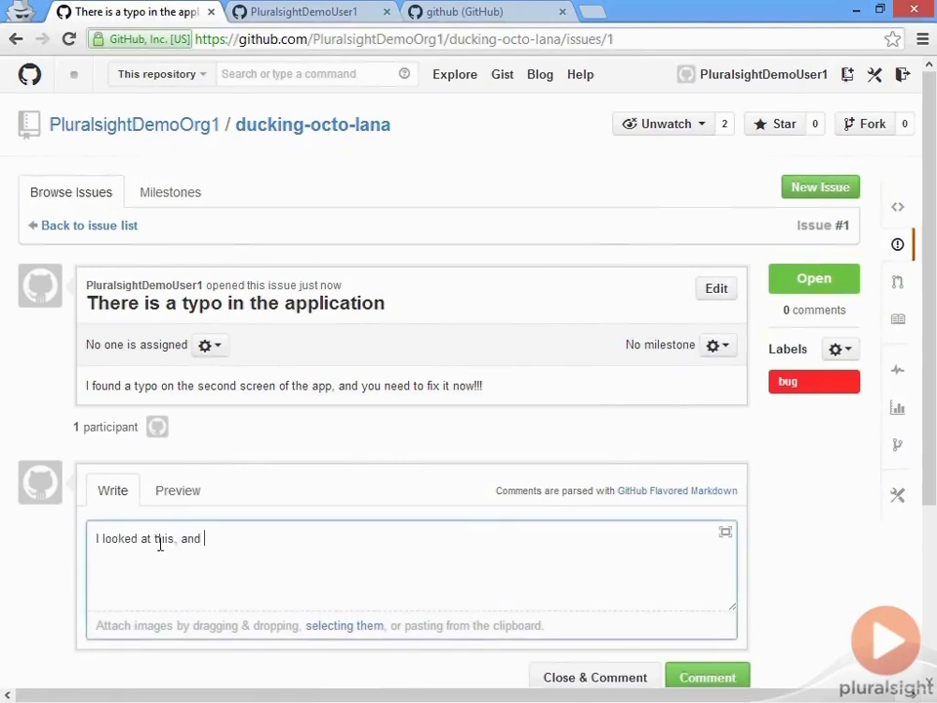
text(it's spelled correctly. W)
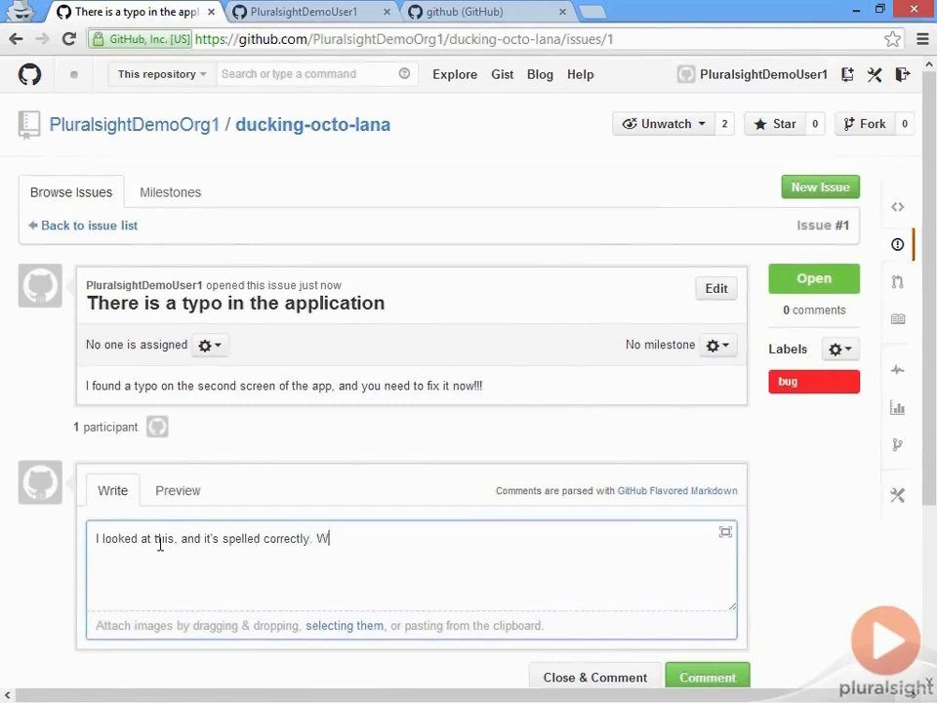
text(here did you see it?)
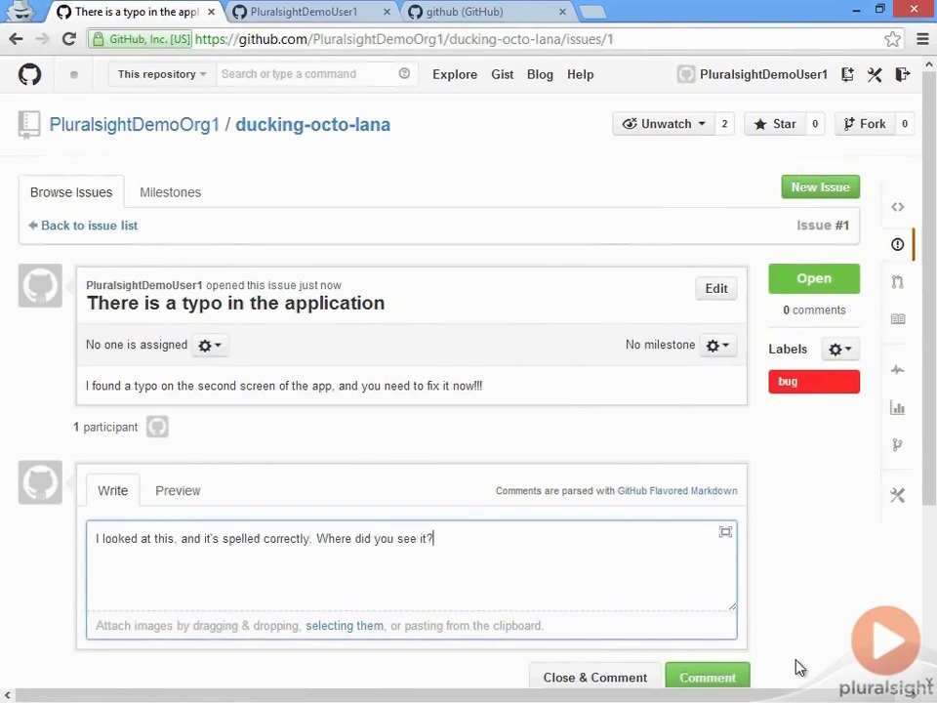
click(701, 683)
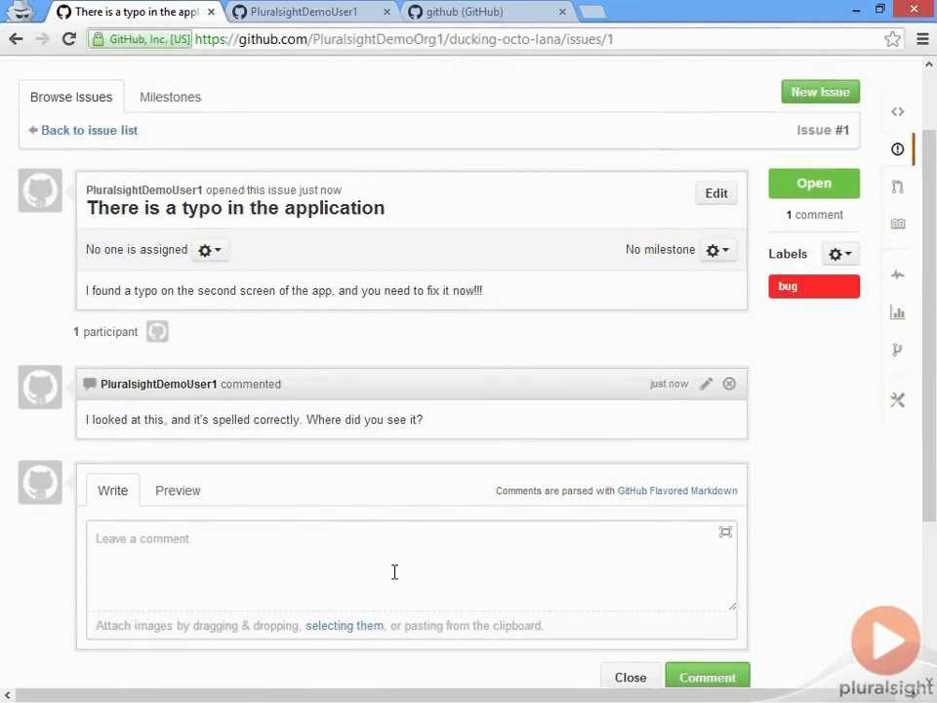
- Assign the typo issue to PluralsightDemoUser1
click(491, 571)
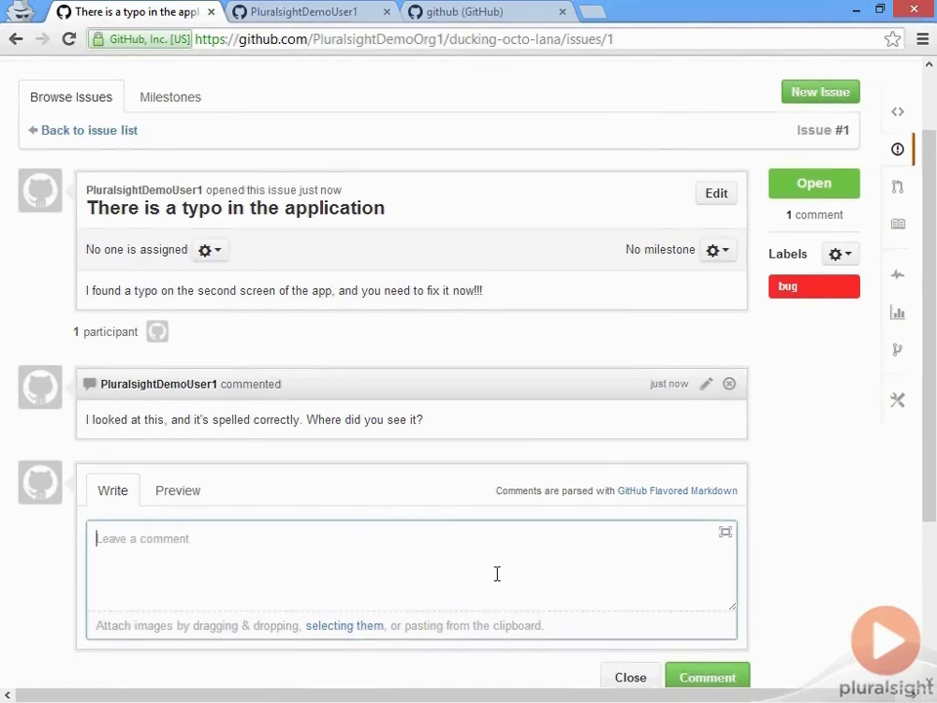
scroll(780, 567, up, 1)
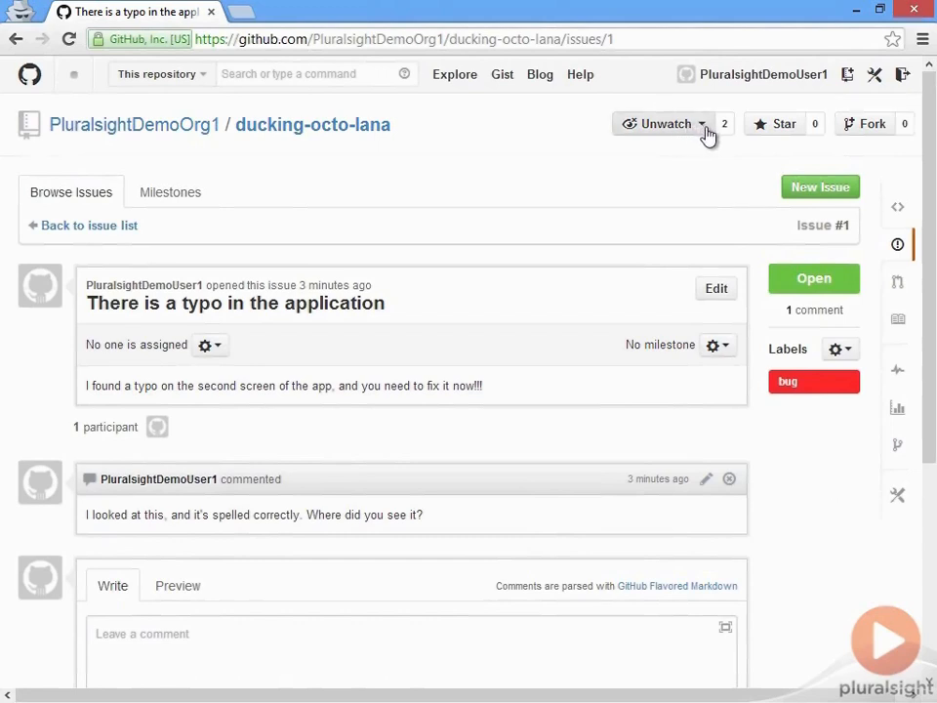
click(217, 351)
click(258, 459)
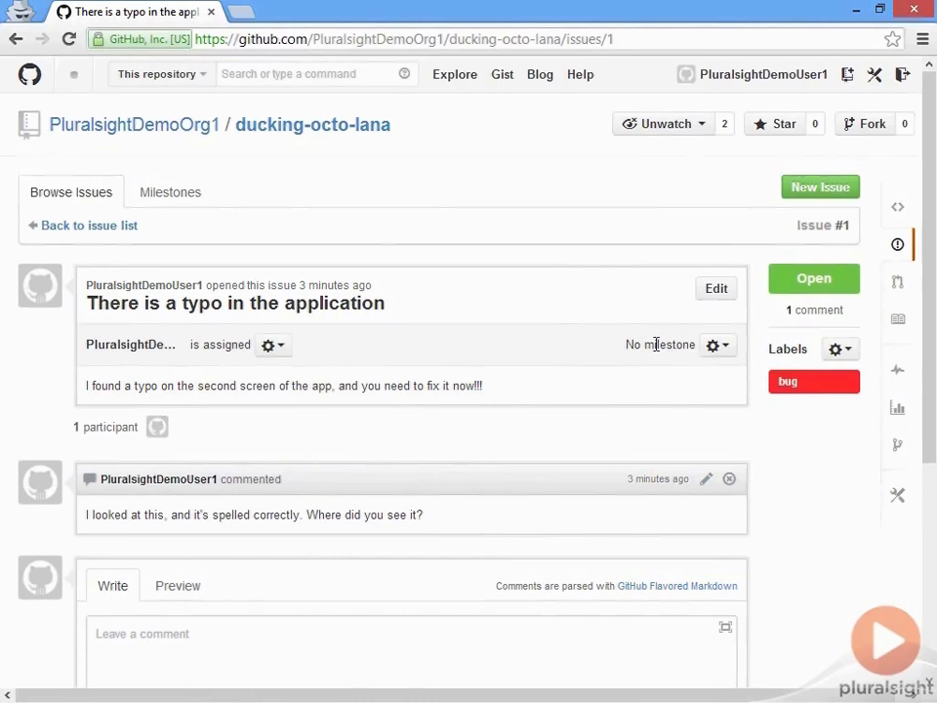
- Close the typo issue with the comment "It's gone."
scroll(213, 390, down, 4)
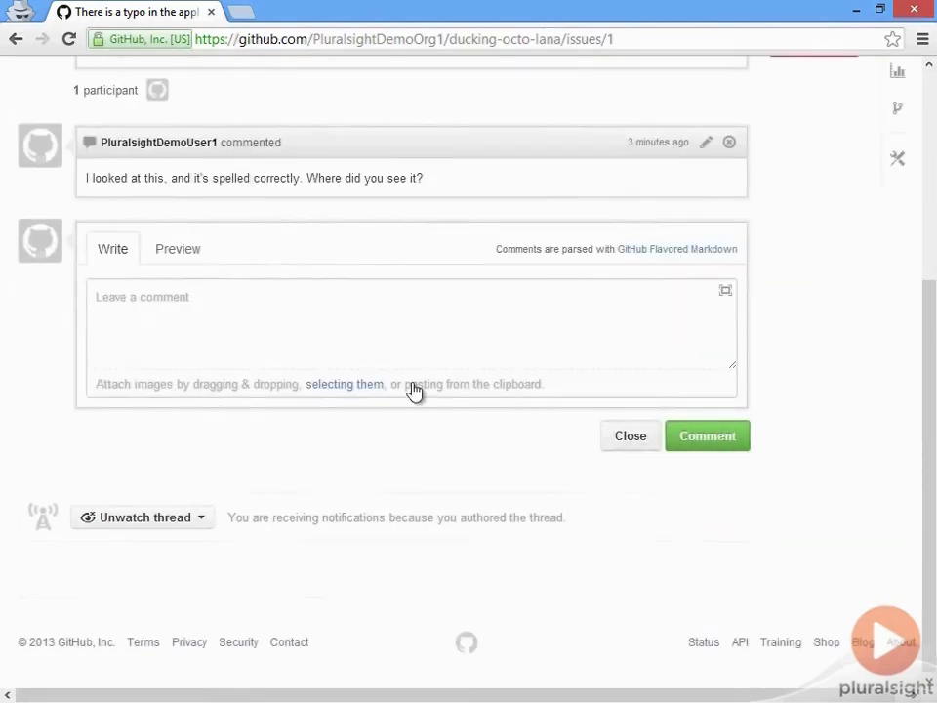
click(310, 301)
scroll(832, 398, up, 4)
scroll(782, 580, down, 1)
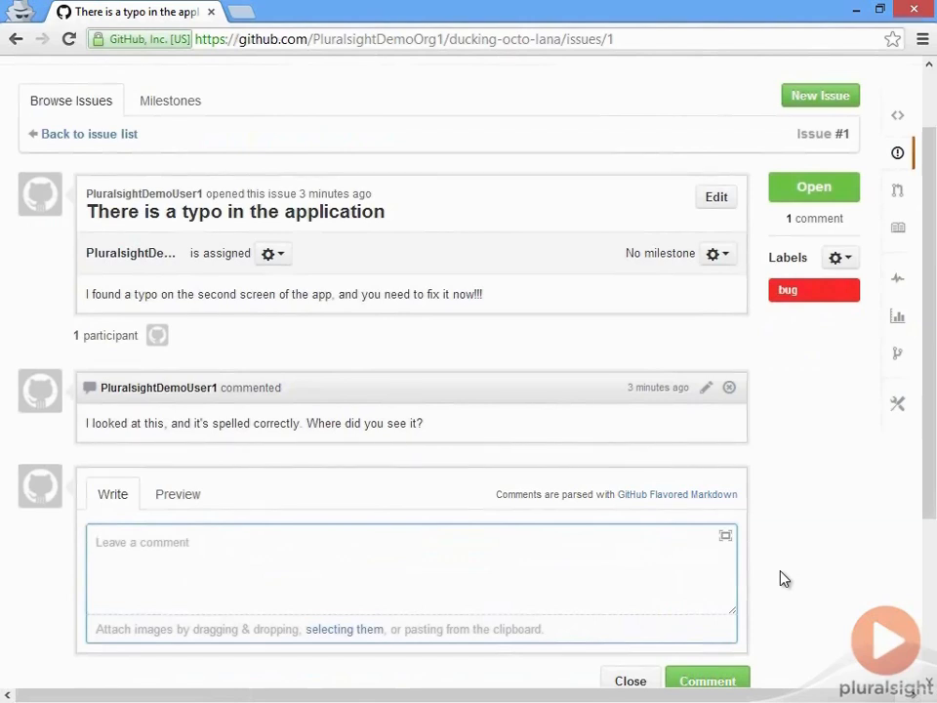
text(It's)
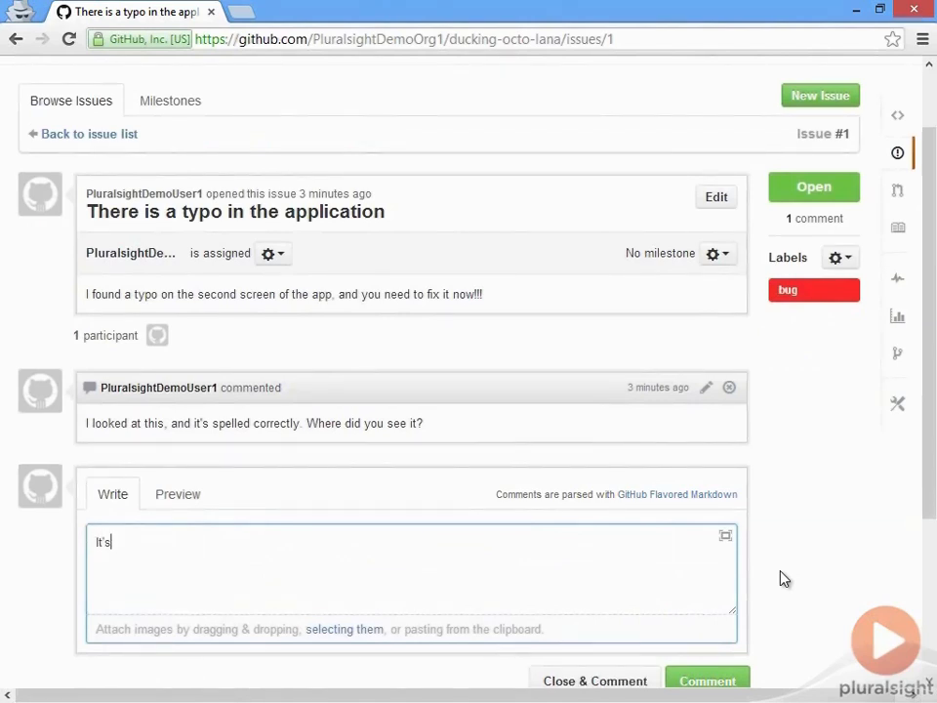
text( gone)
scroll(771, 586, down, 1)
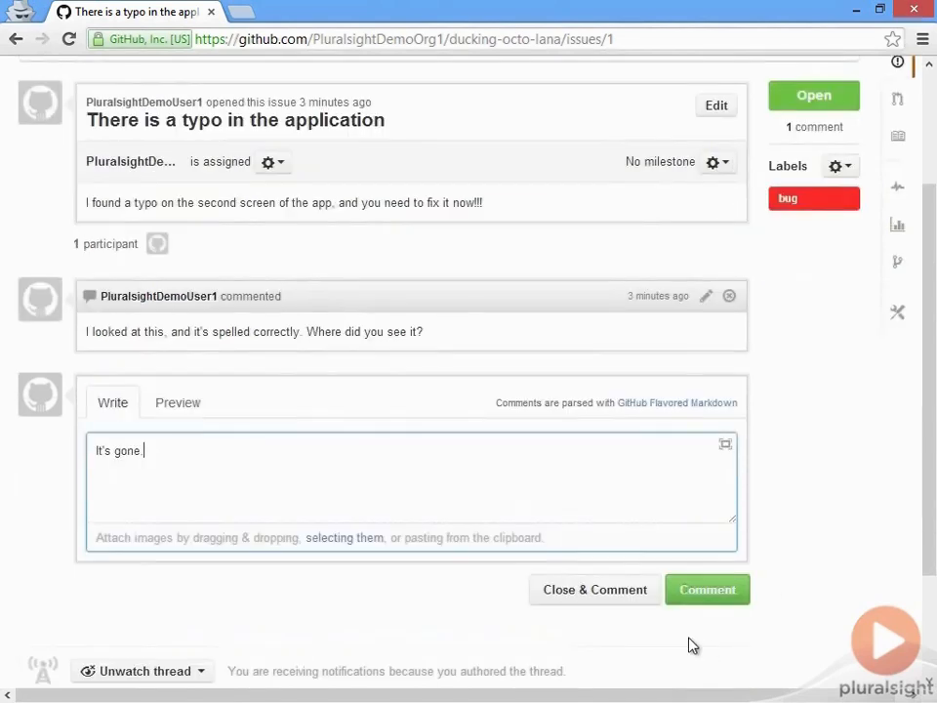
click(633, 602)
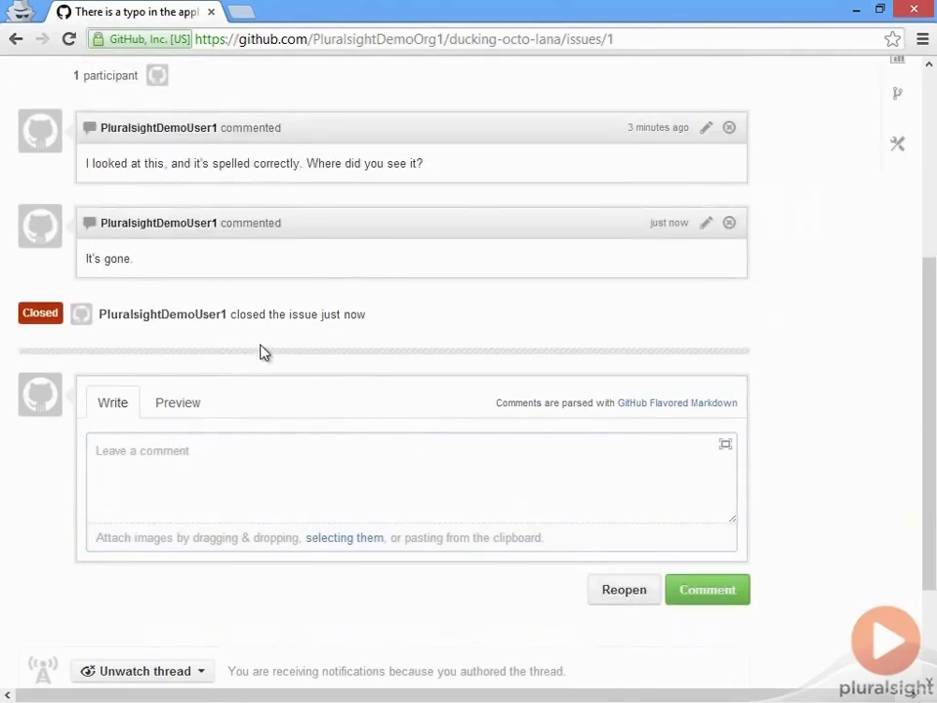
- Add the invalid label to the closed issue and review the other available labels
scroll(680, 480, up, 4)
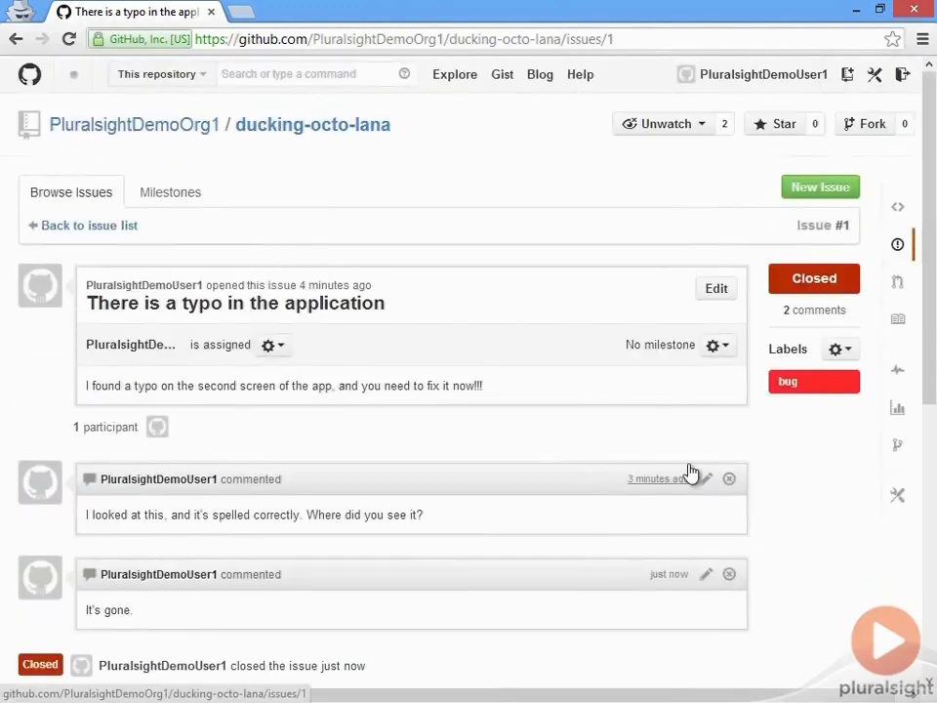
click(844, 349)
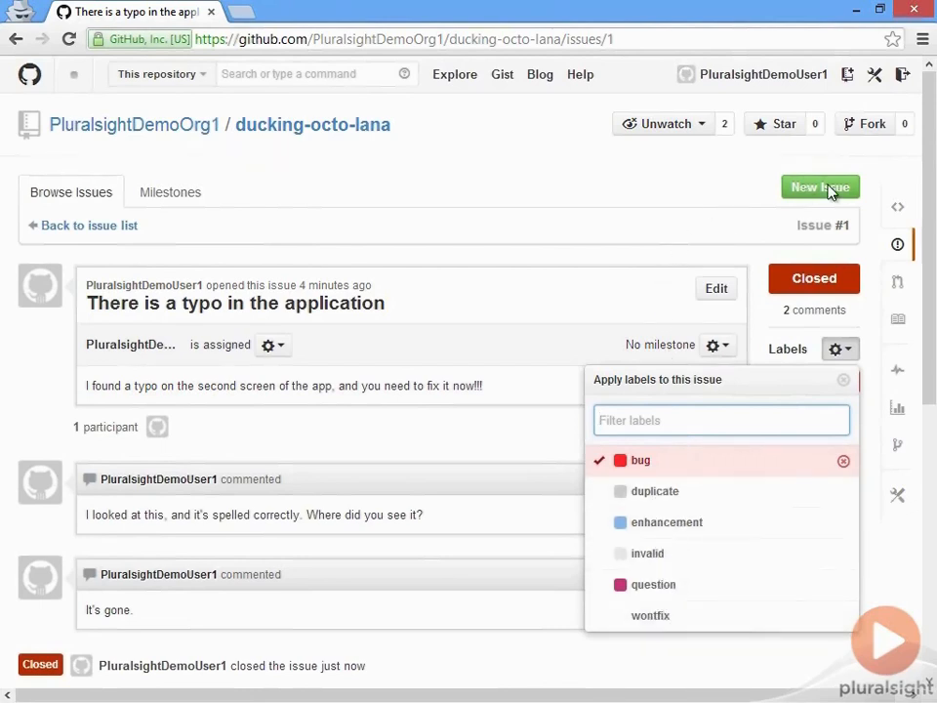
click(696, 565)
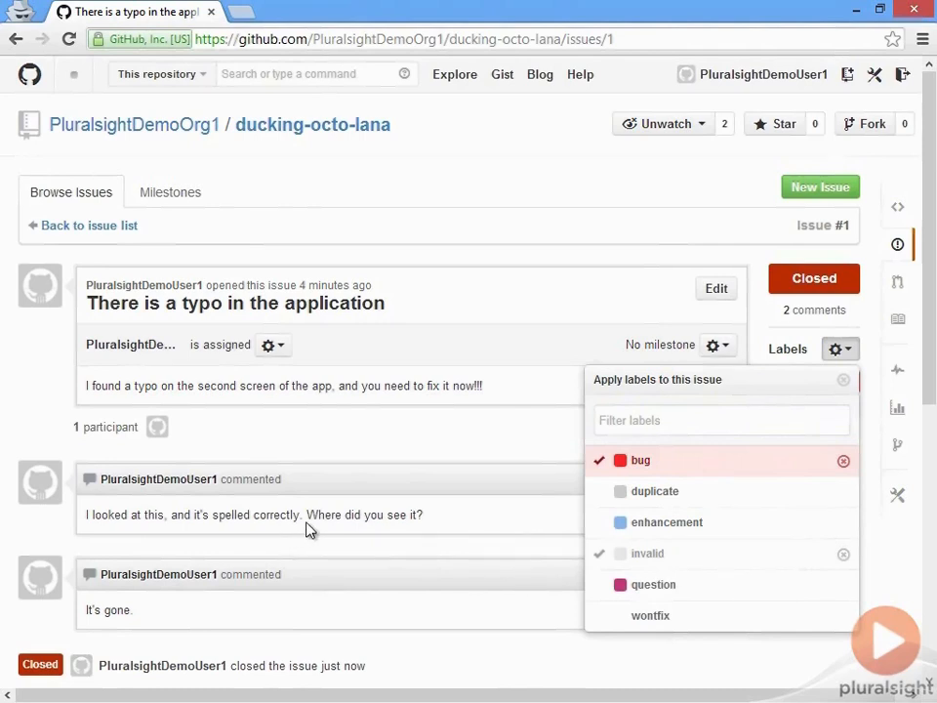
click(738, 671)
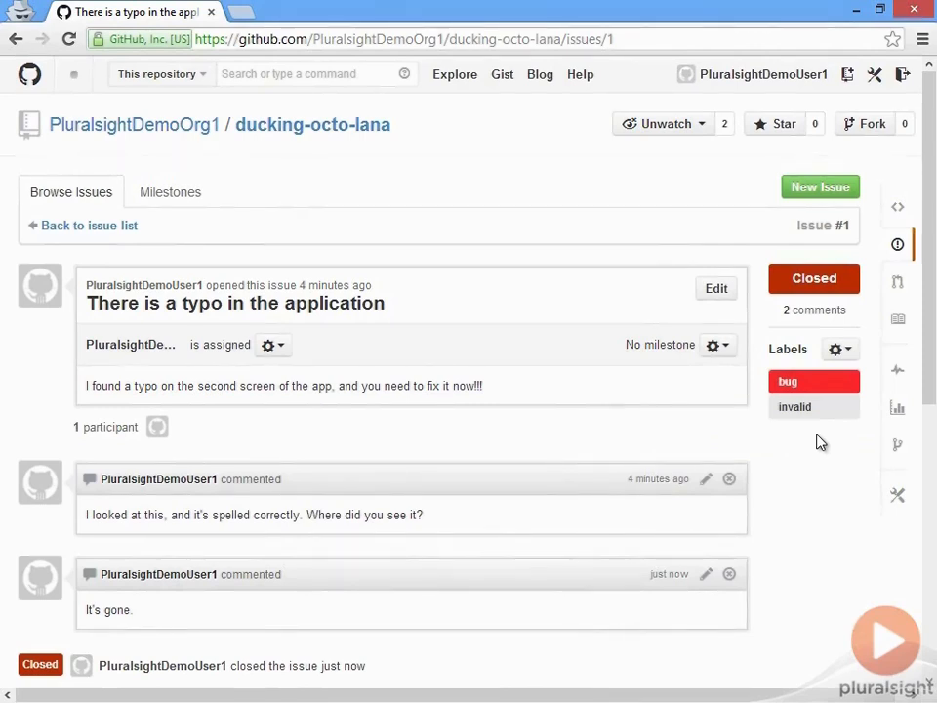
click(838, 351)
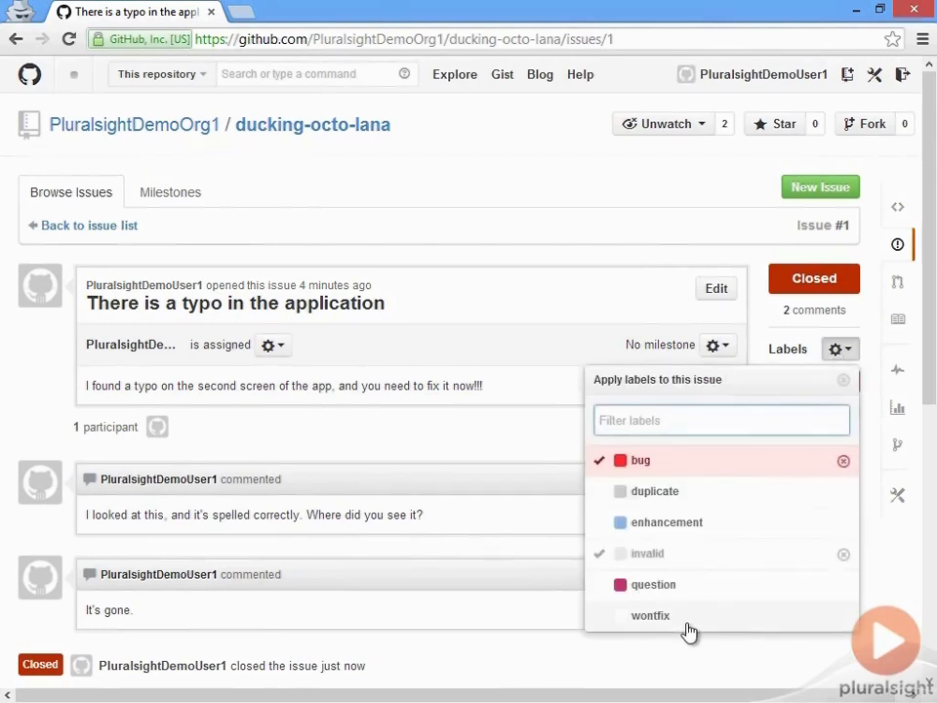
click(856, 347)
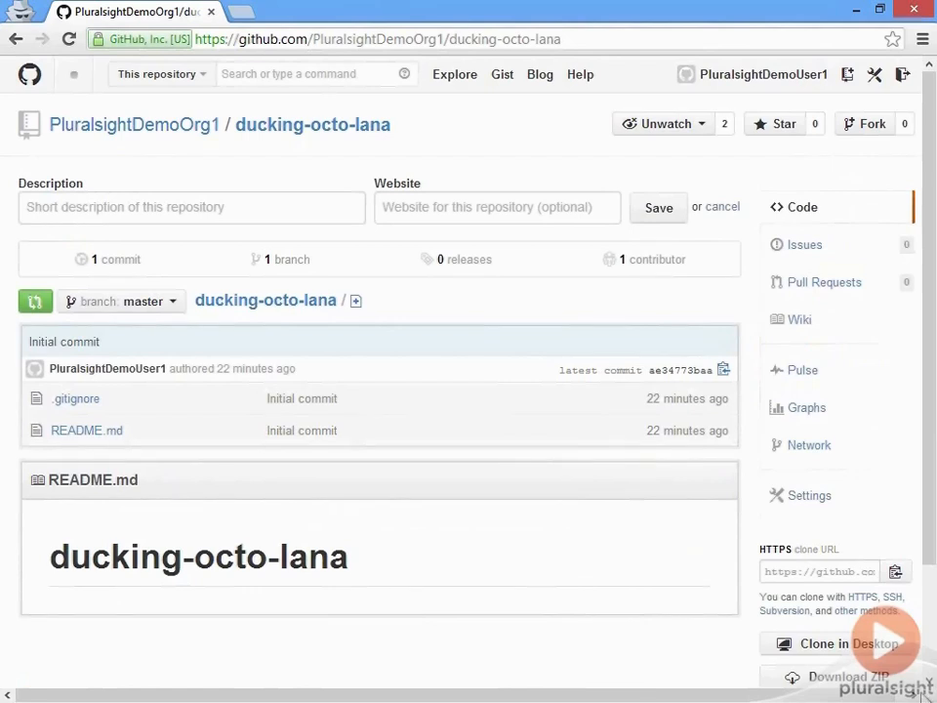
- Start a new page in the repository's wiki and title it "Something about an octocat"
click(834, 320)
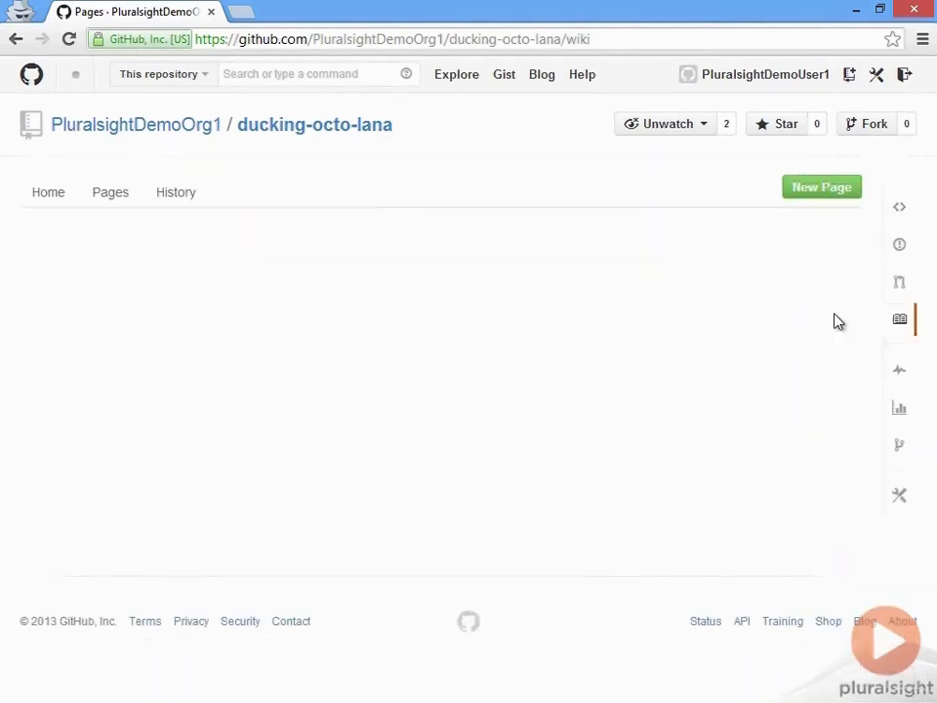
click(818, 198)
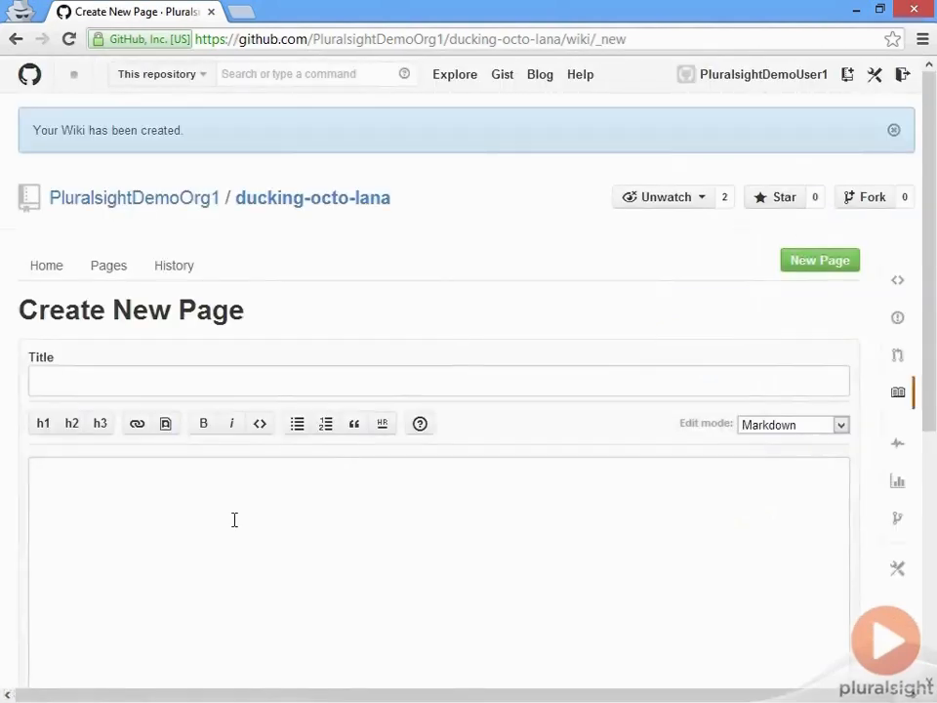
click(233, 381)
text(Something )
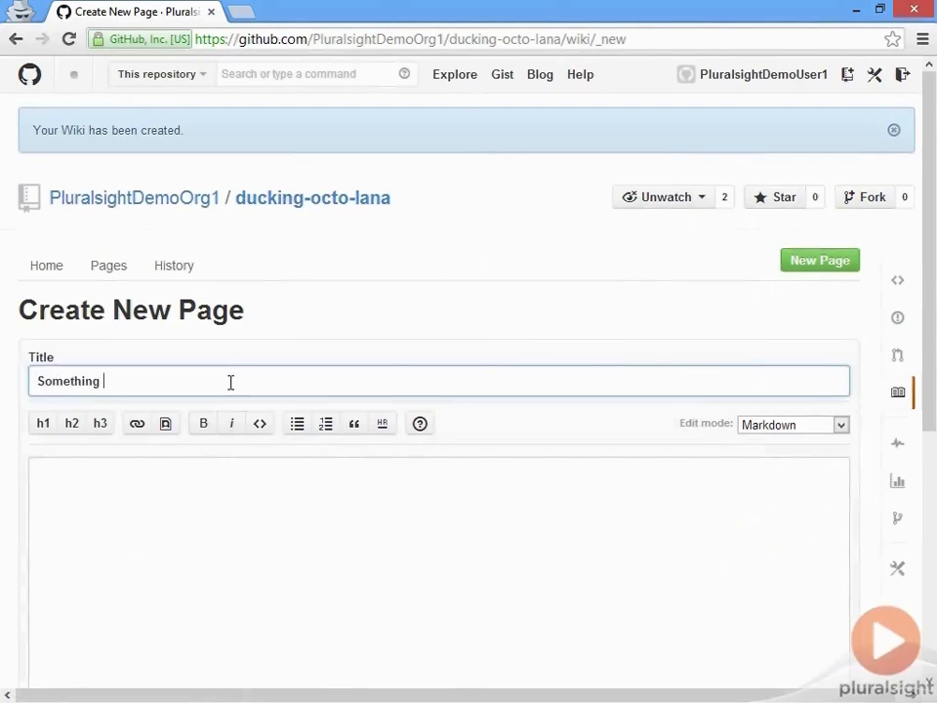
text(about an octocat)
- Begin the wiki page body with the level-one heading "I love the Octocat"
click(194, 475)
text(I love the Octocat)
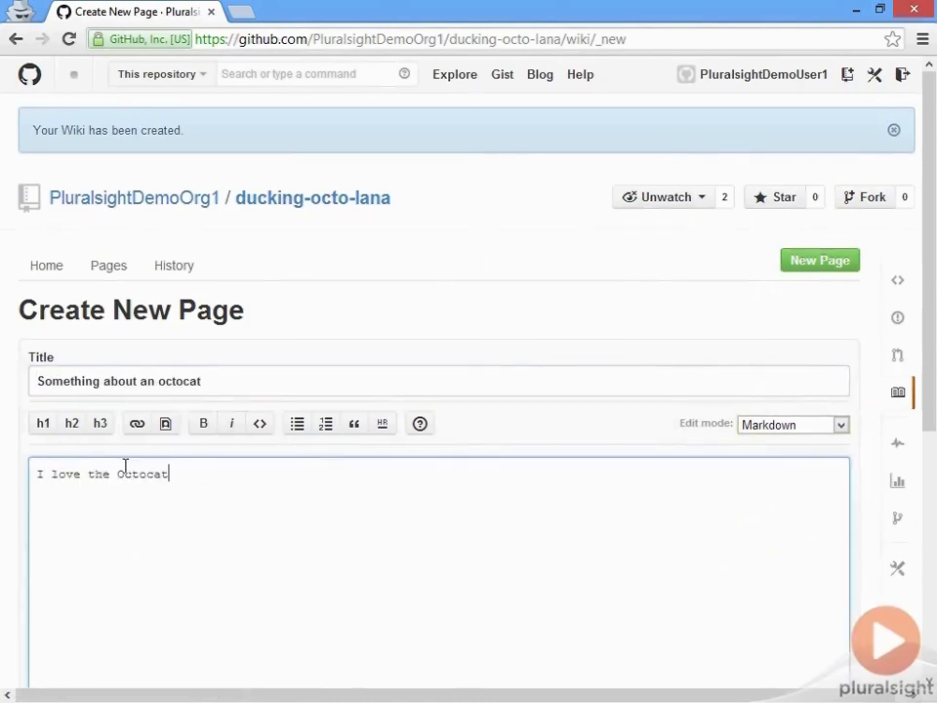
triple_click(125, 467)
click(43, 423)
- Add the level-two heading "Isn't it great that we have one." followed by the line "See it up in the top left. Hello octocat."
key(End)
key(Return)
key(Return)
text(## Isn't it great that we have one.)
key(Return)
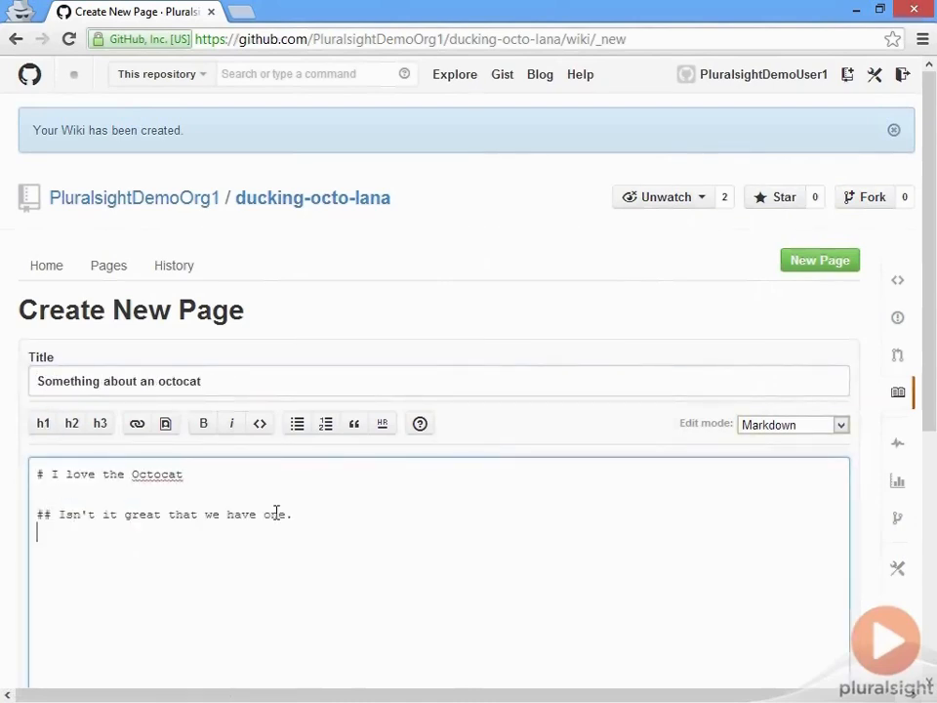
text(See it up in the top left. Hello octocat.)
key(Return)
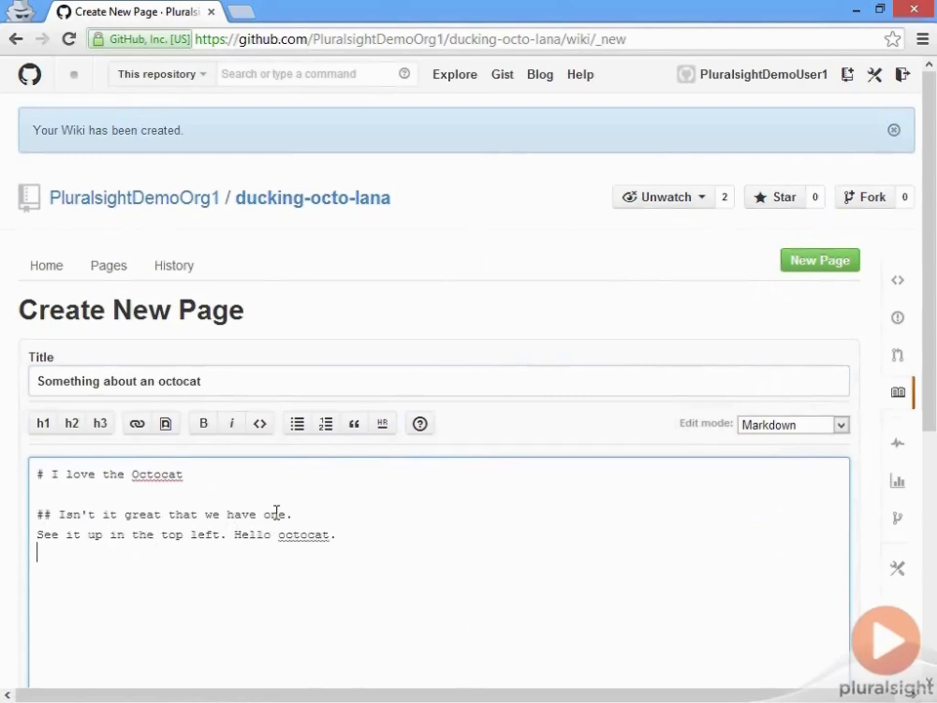
- Add the paragraph "Why didn't I get one of those things?" and below it the word "Great!" in bold
key(Return)
text(Why didn't I get one of those things?)
key(Return)
key(Return)
text(Gr)
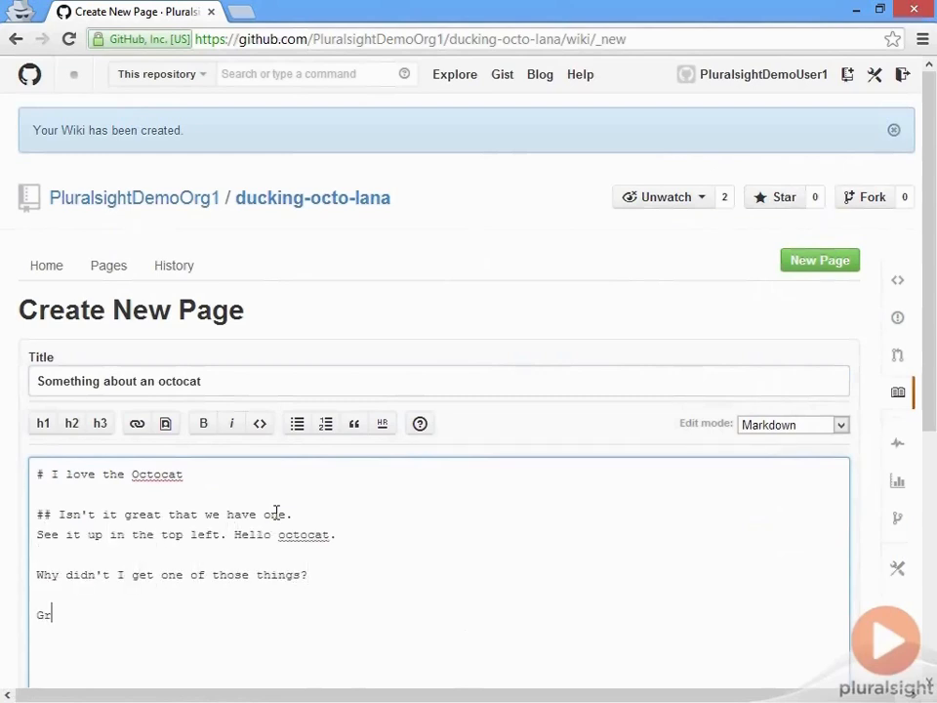
text(eat!)
triple_click(74, 615)
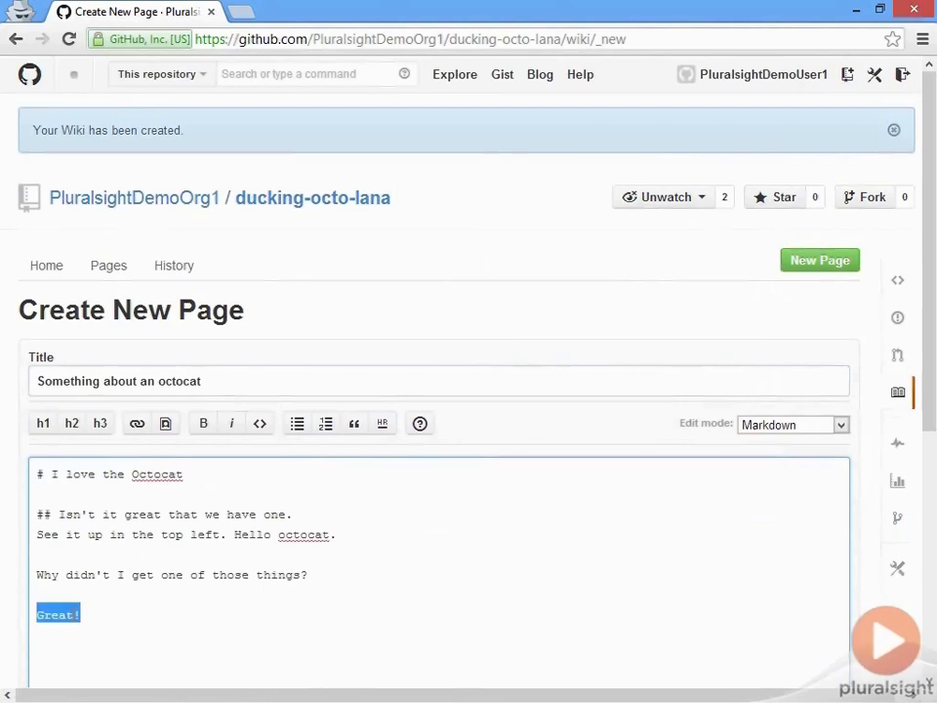
click(203, 422)
- Add the paragraphs "This is absolutely the end of the page." and "Maybe this is." at the end, and save the wiki page
click(158, 614)
key(Return)
key(Return)
text(This)
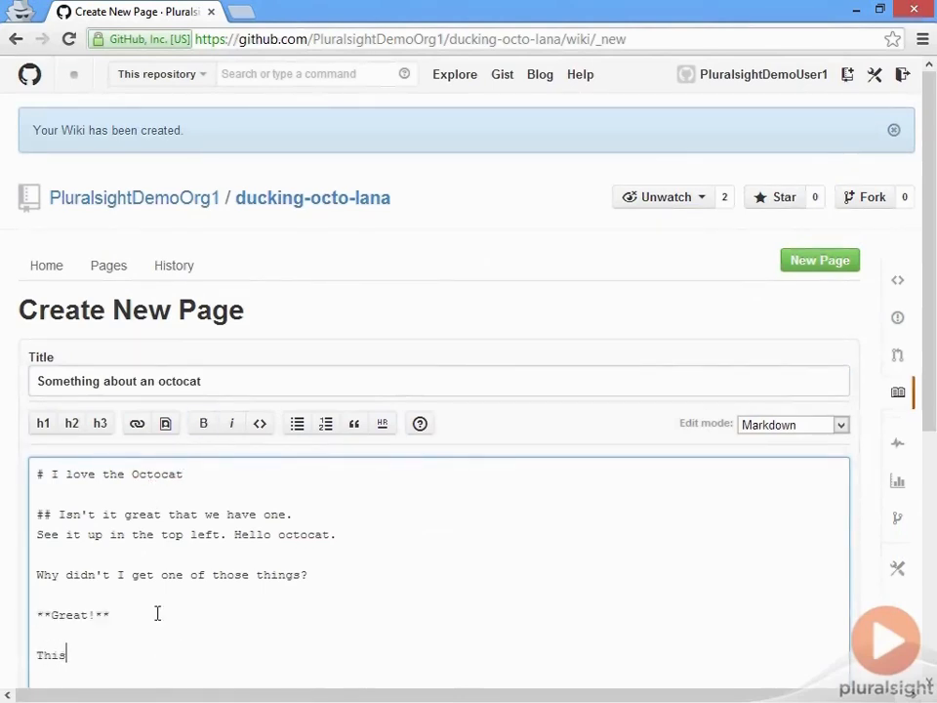
text( is absolutely the end of the page.)
key(Return)
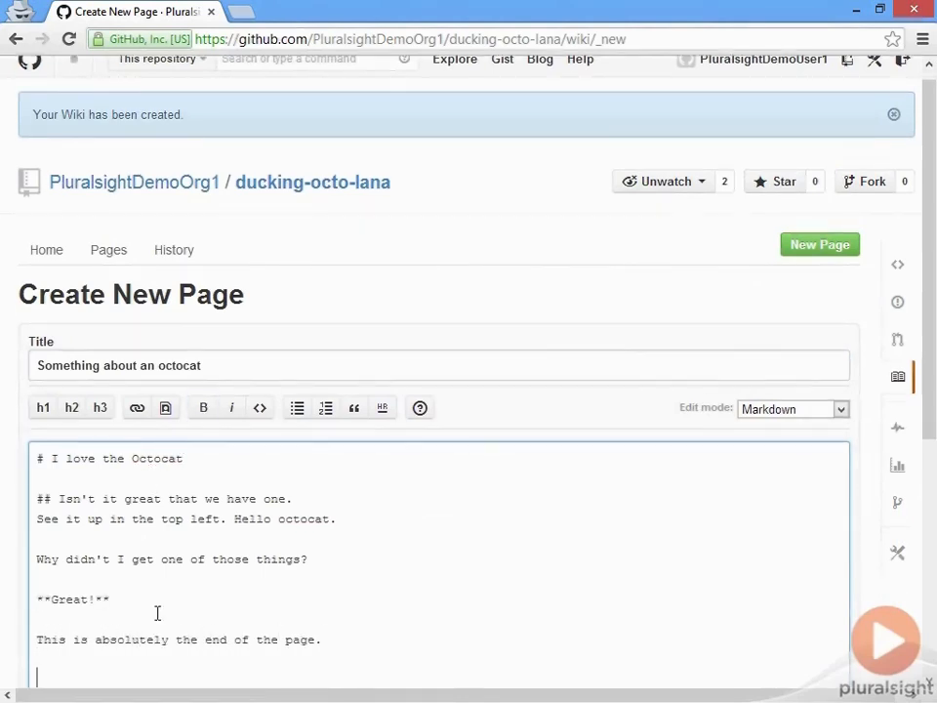
text(Maybe this is.)
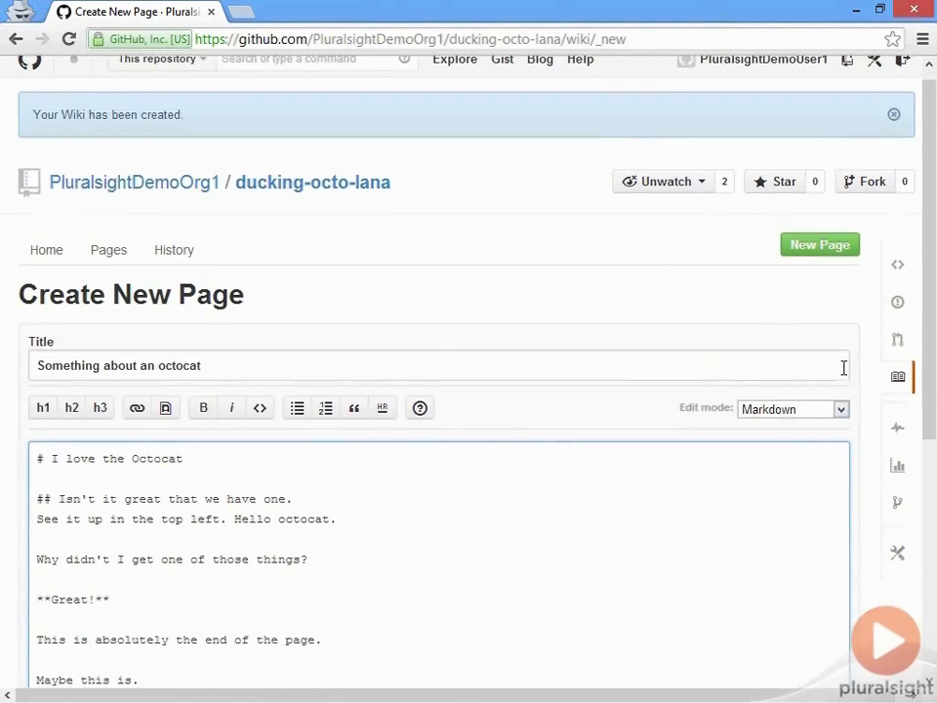
scroll(853, 381, down, 3)
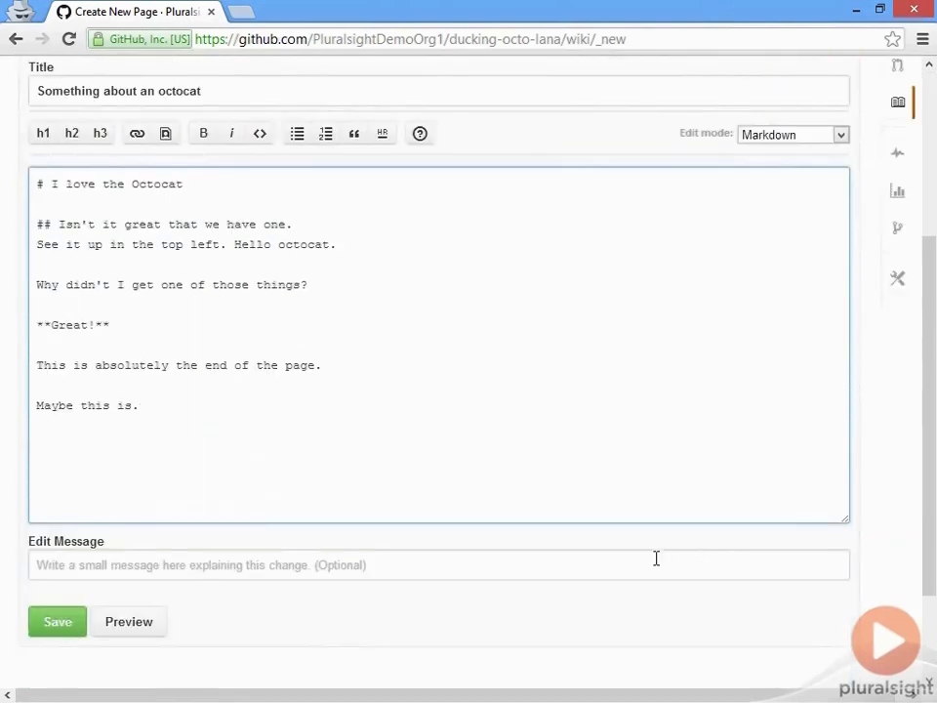
click(59, 628)
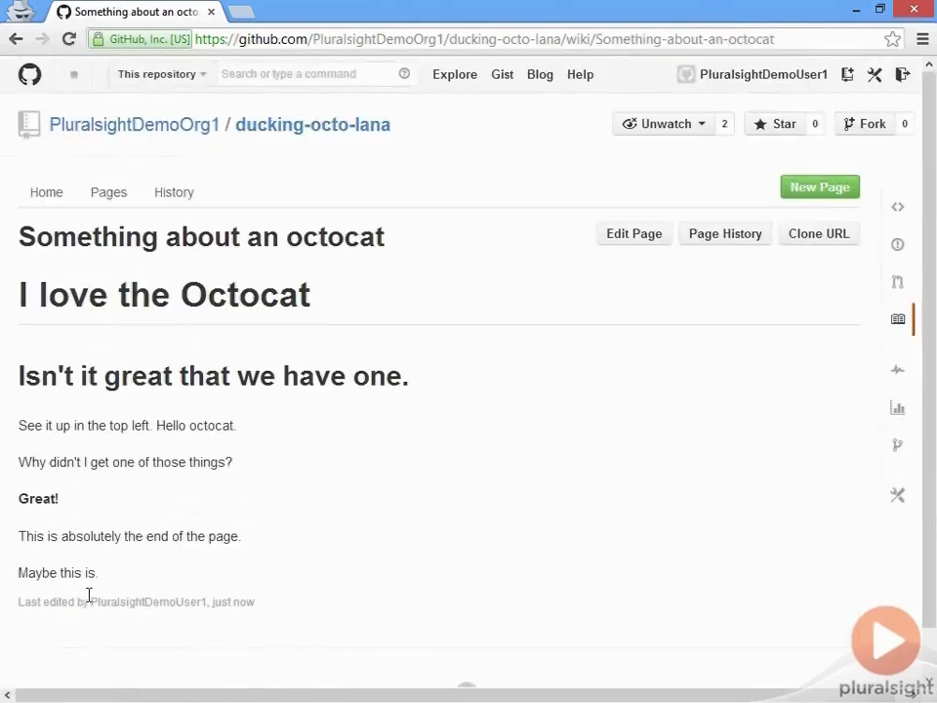
- Edit the saved wiki page and add the paragraph "Nope. It's this one" after its last line
scroll(108, 589, down, 1)
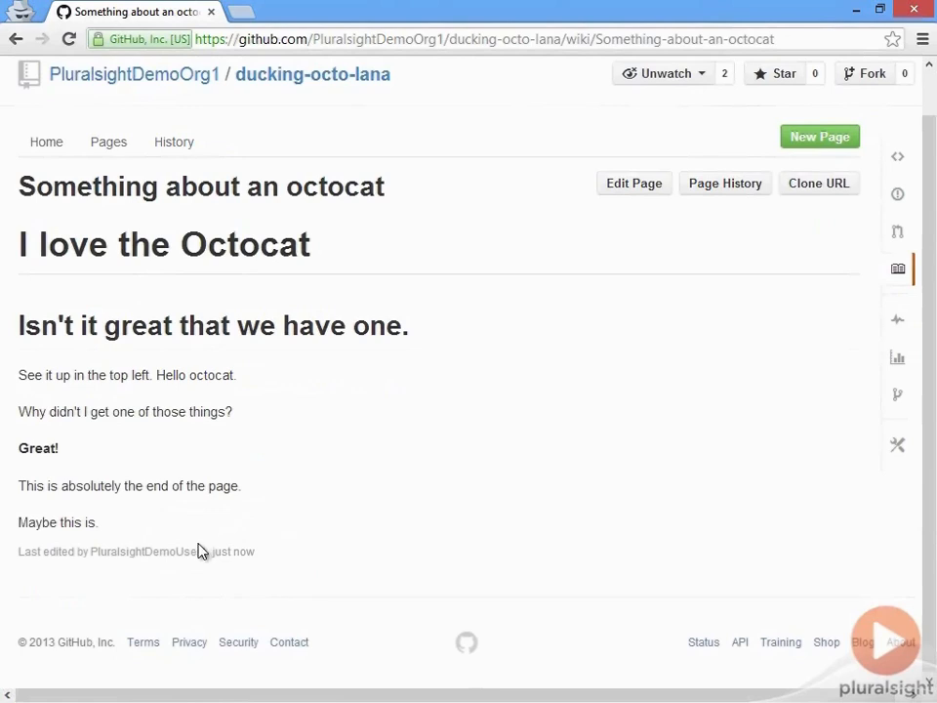
click(623, 188)
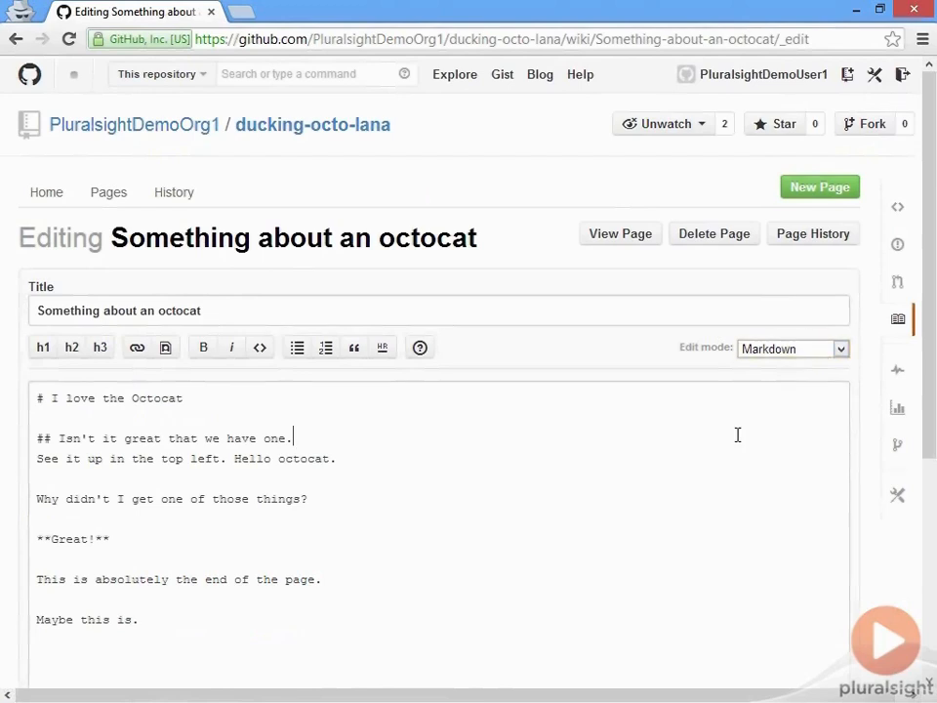
click(525, 628)
scroll(518, 620, down, 2)
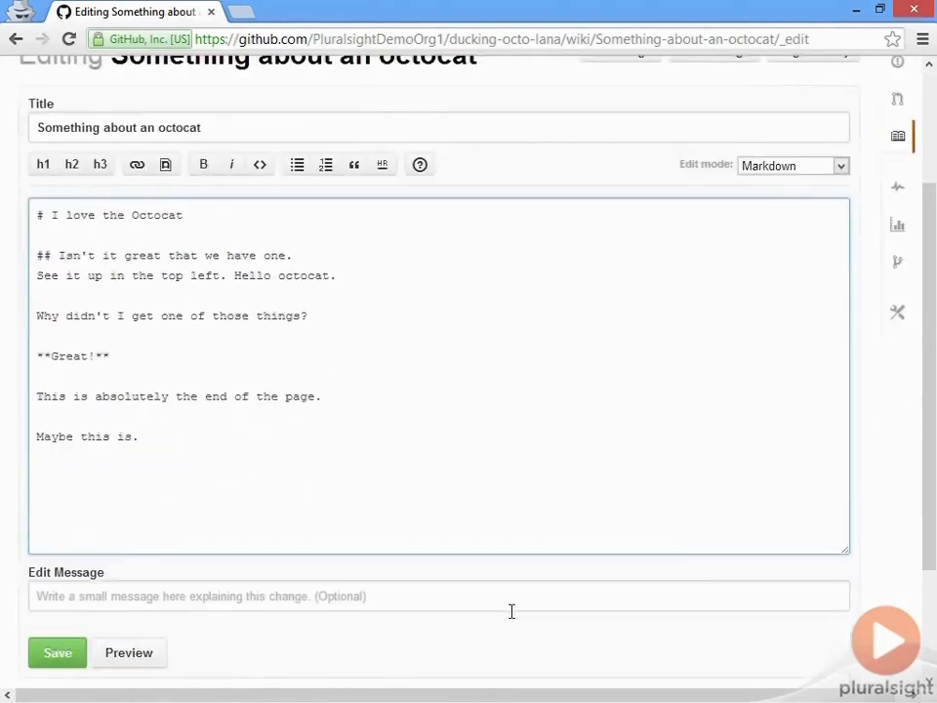
click(237, 443)
key(Return)
key(Return)
text(Nope. It's this one)
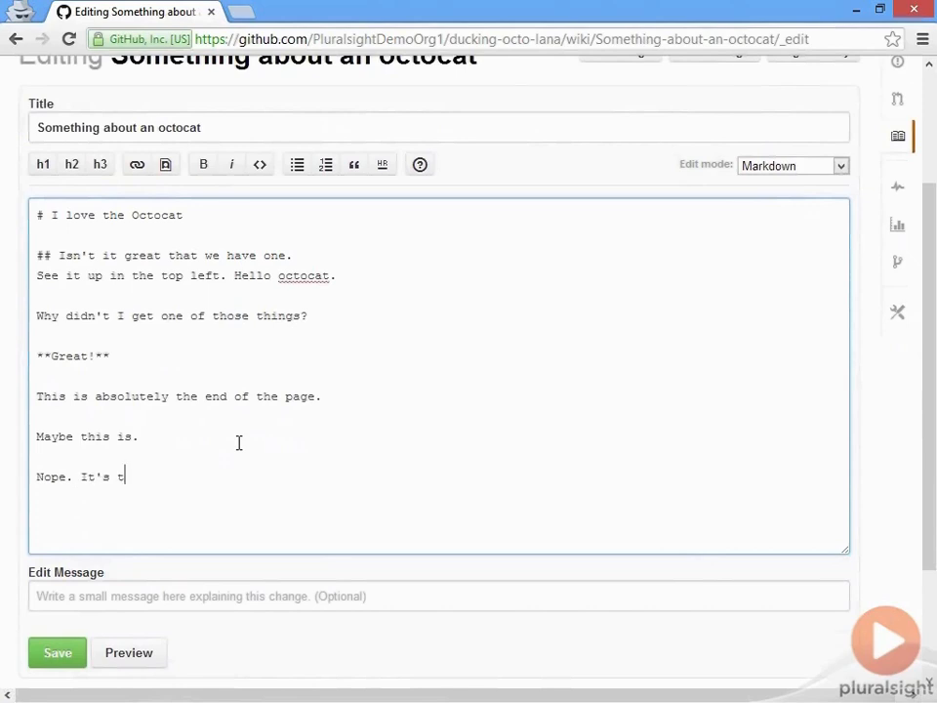
- Save the wiki page edit with the edit message "add a new ending"
click(223, 597)
text(add a new ending)
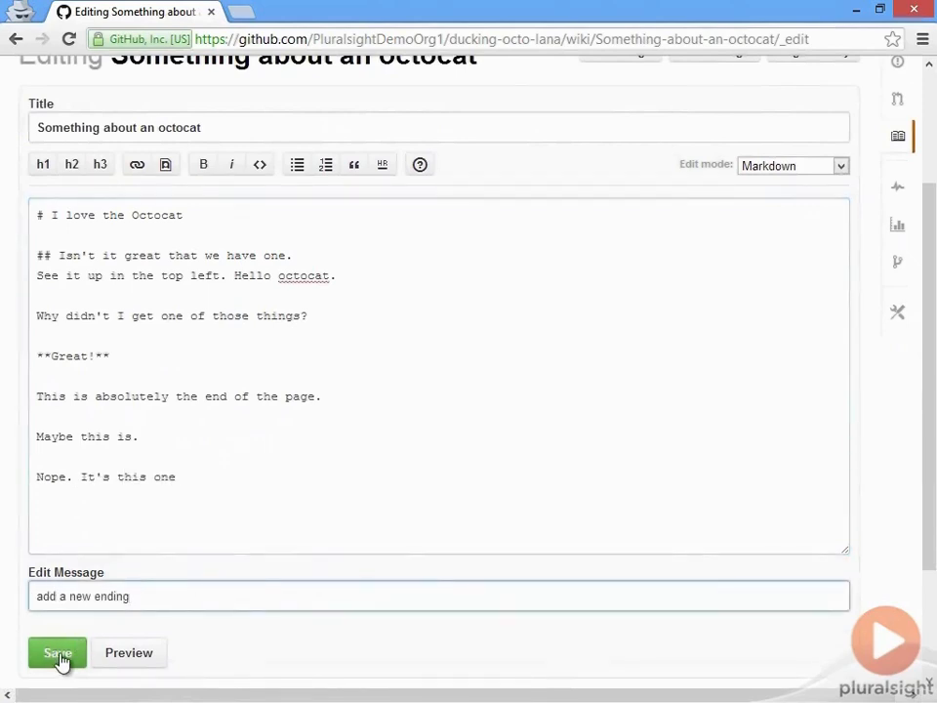
click(61, 661)
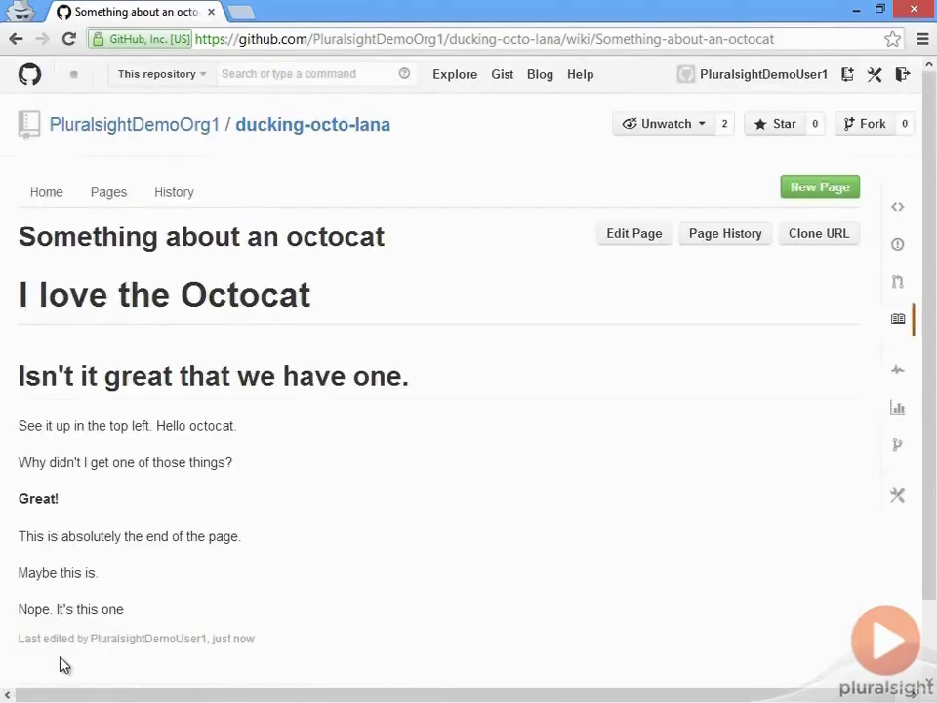
- Check the updated wiki page, examine its revision history and return to the page view
scroll(230, 611, down, 2)
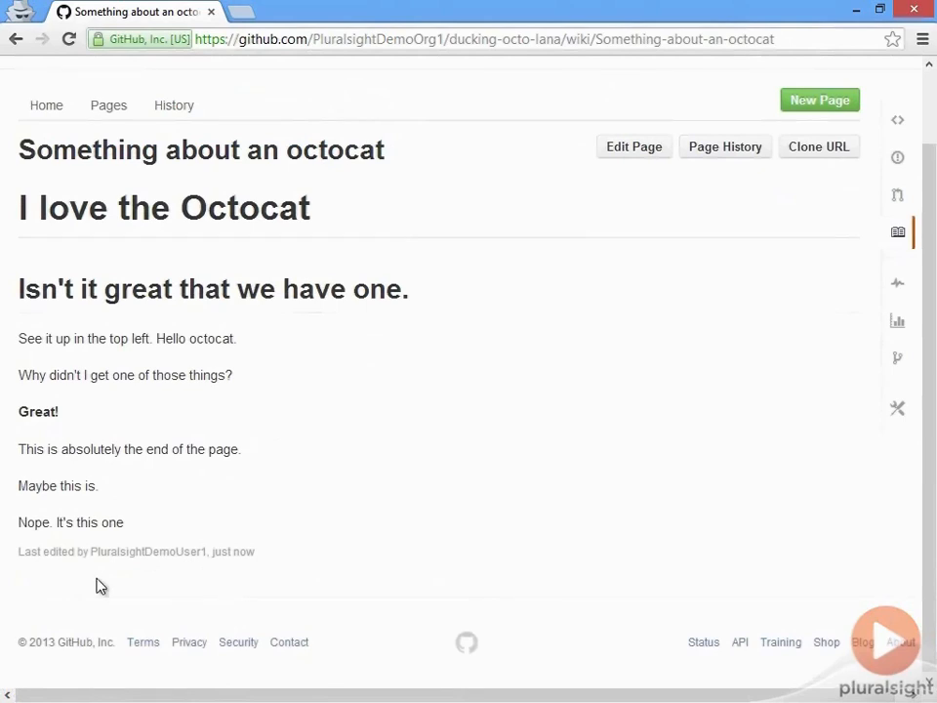
scroll(452, 382, up, 2)
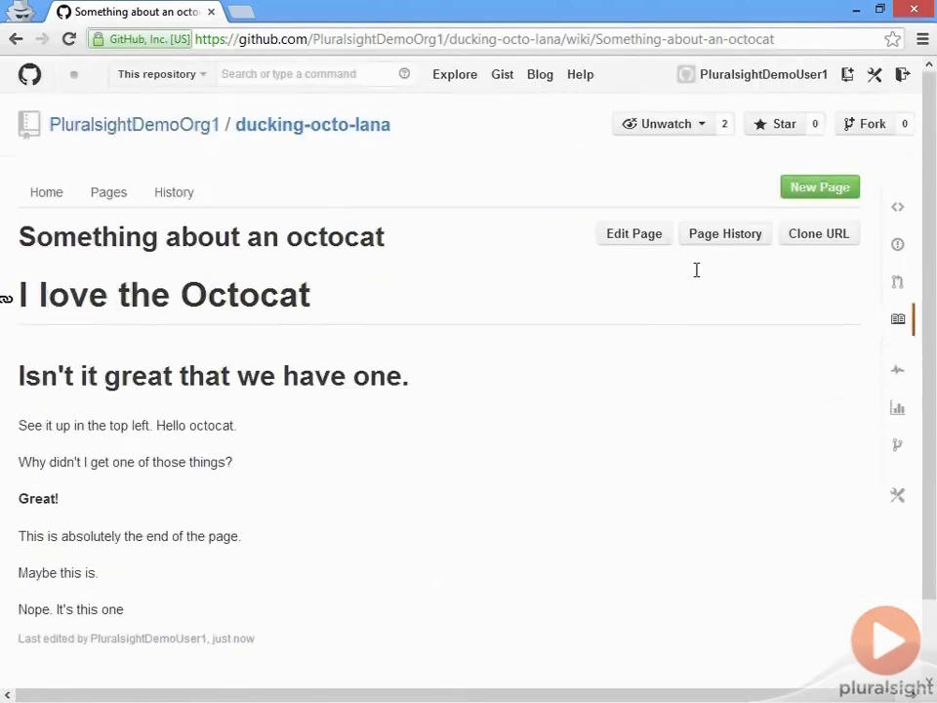
click(746, 241)
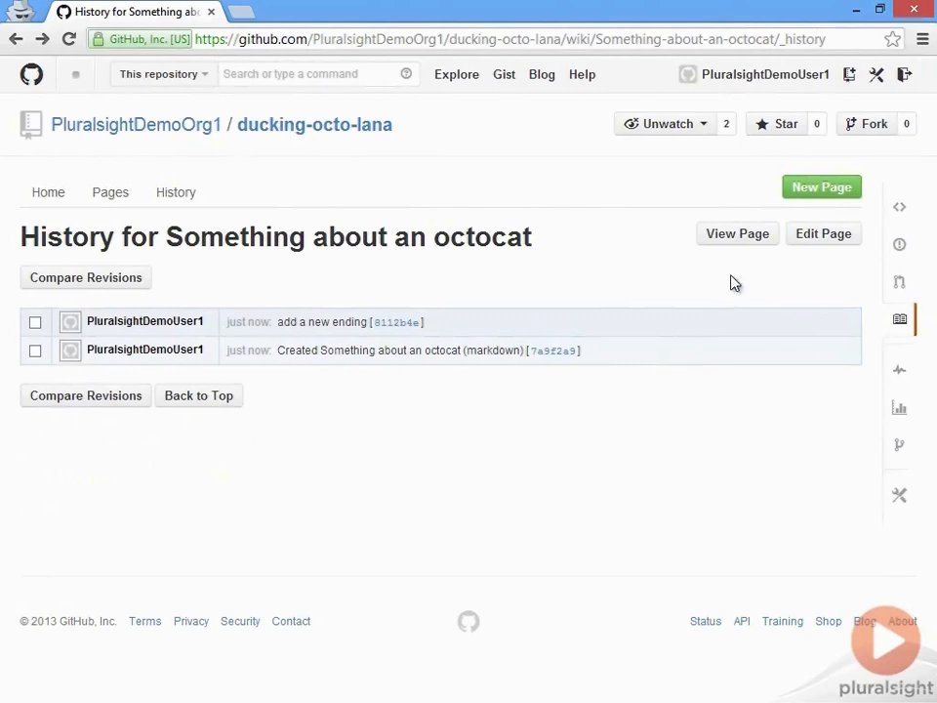
click(749, 243)
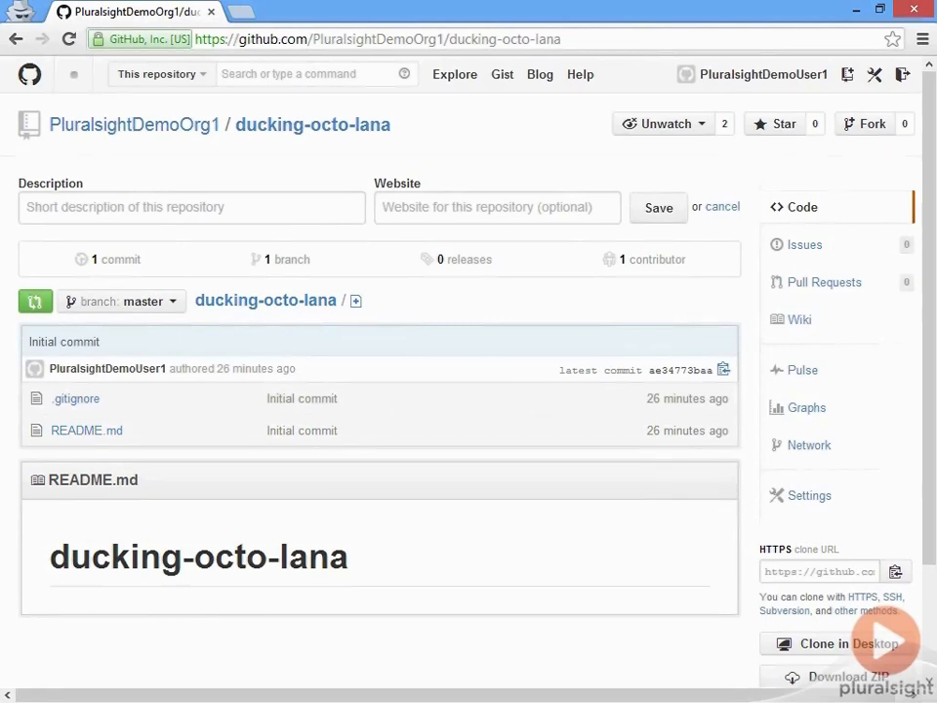
- Open the Automatic Page Generator for GitHub Pages from the ducking-octo-lana repository settings
click(808, 501)
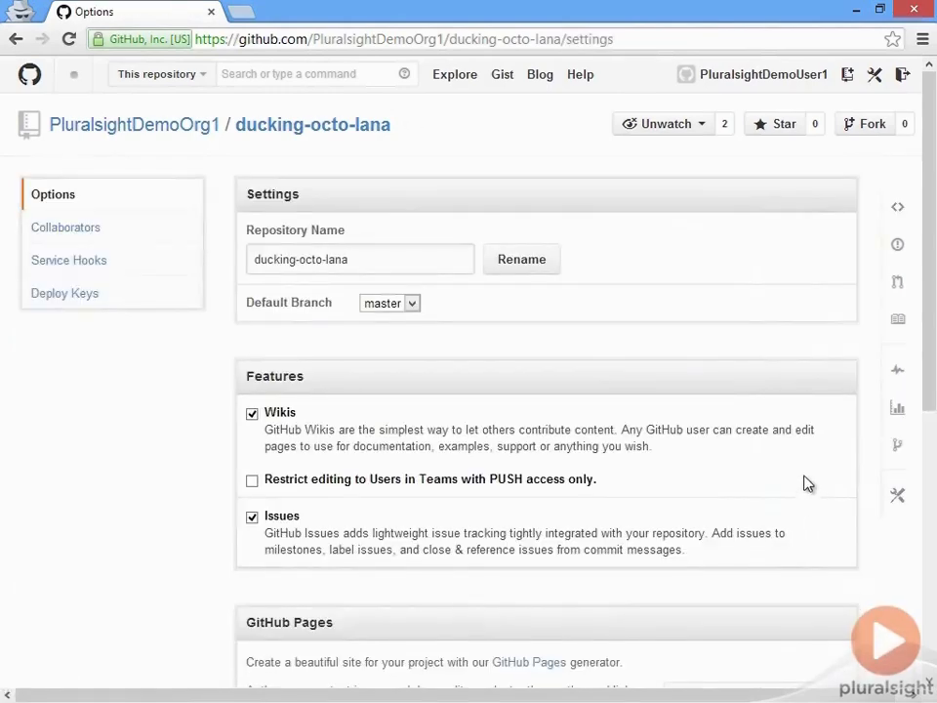
scroll(808, 483, down, 4)
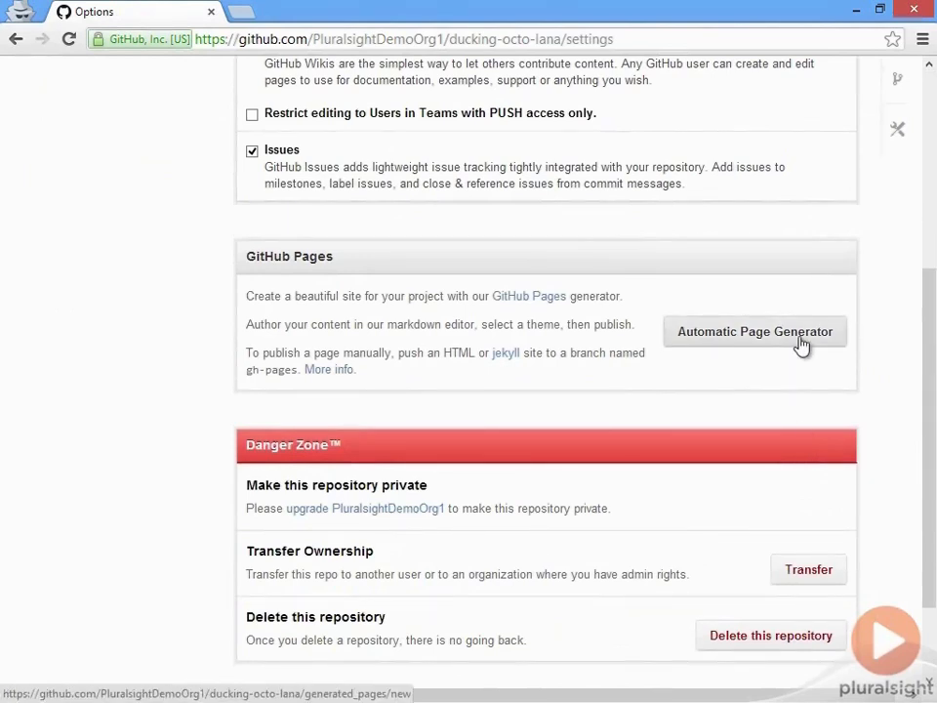
click(800, 346)
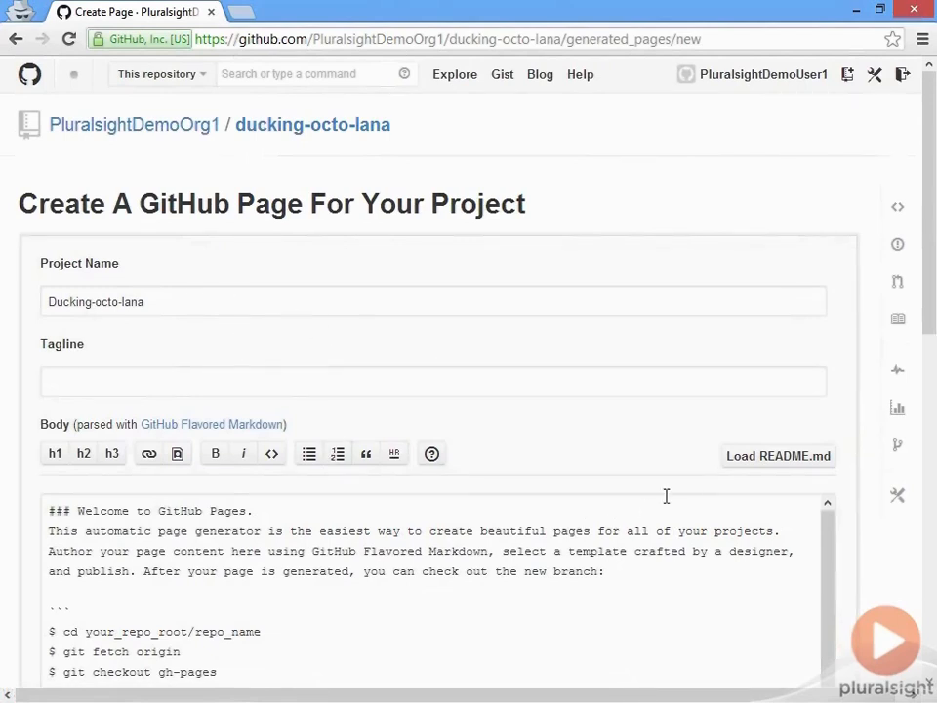
- Review the default project page content, keep it as is, and continue to the layout selection
scroll(854, 408, down, 3)
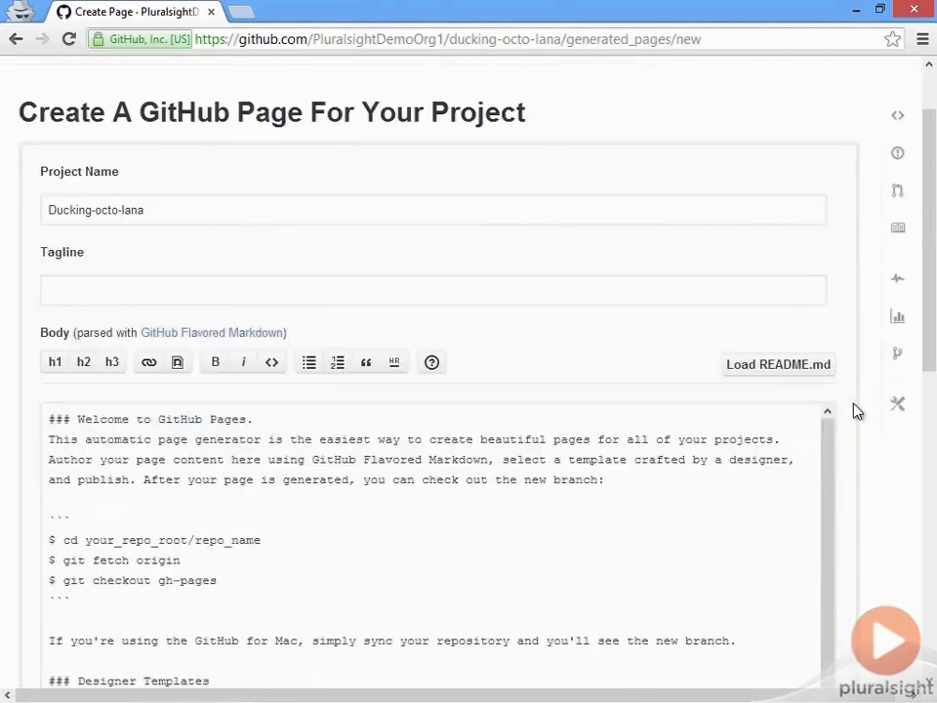
scroll(855, 411, down, 6)
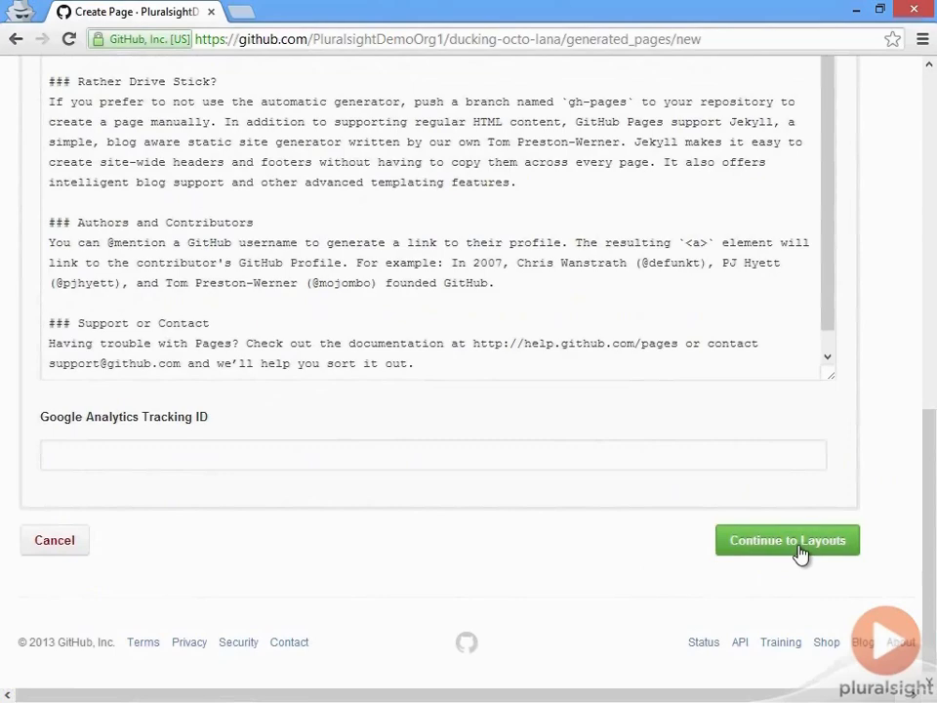
scroll(721, 501, up, 8)
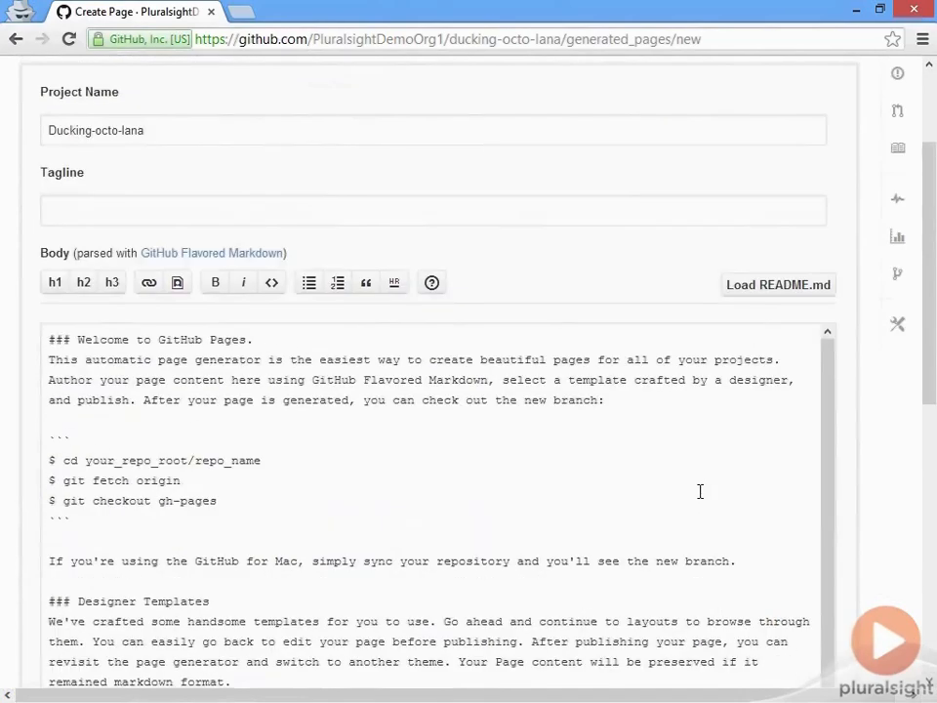
scroll(727, 492, down, 8)
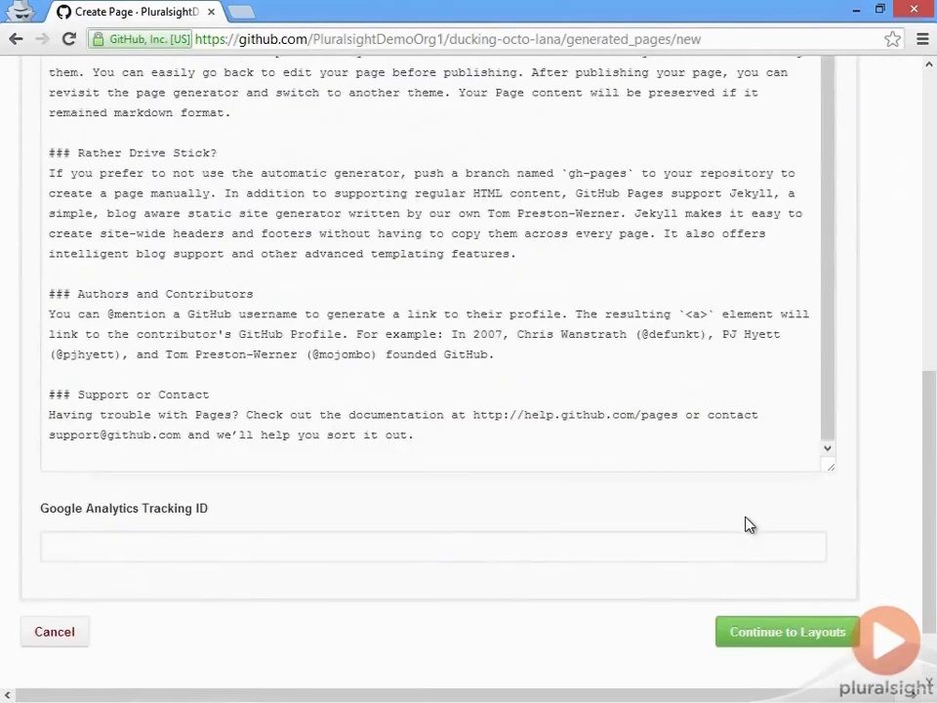
click(822, 636)
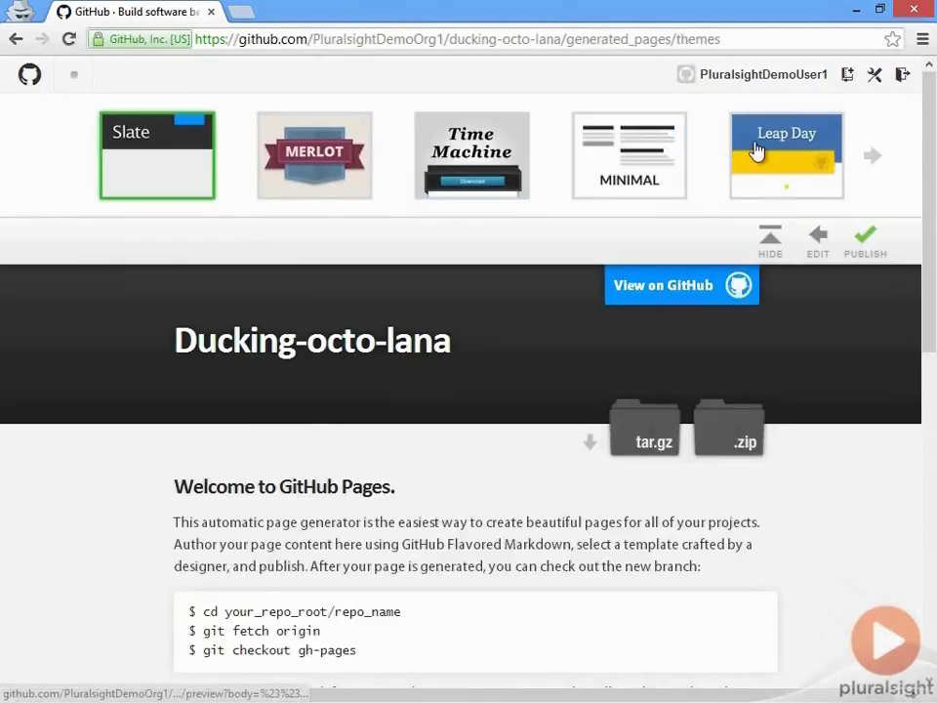
- Choose the hack theme for the project page, publish it, and open the published page's link in a new tab
click(872, 156)
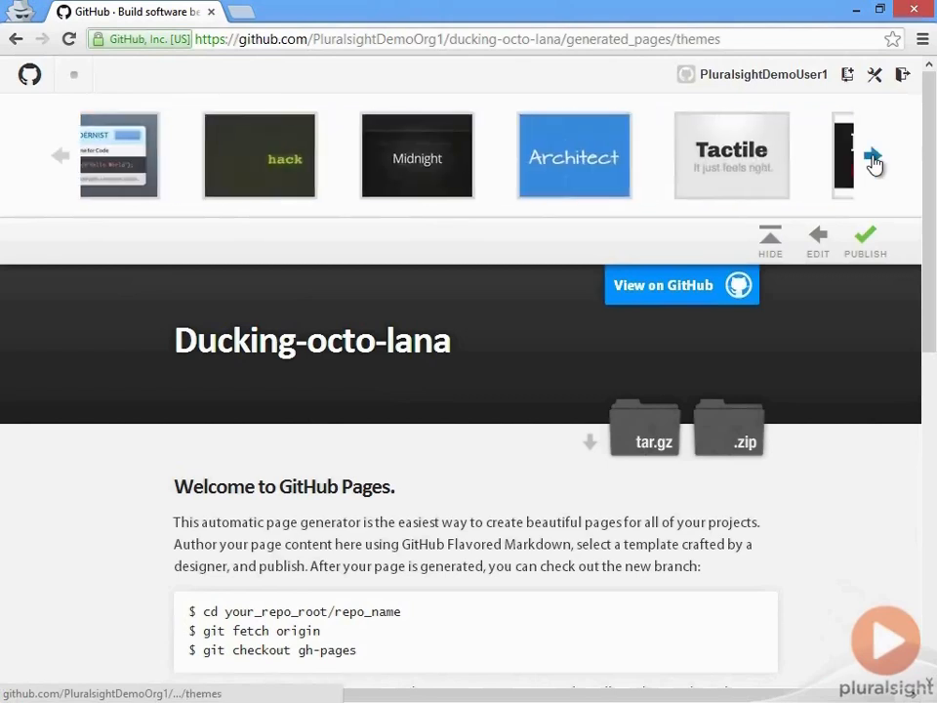
click(269, 155)
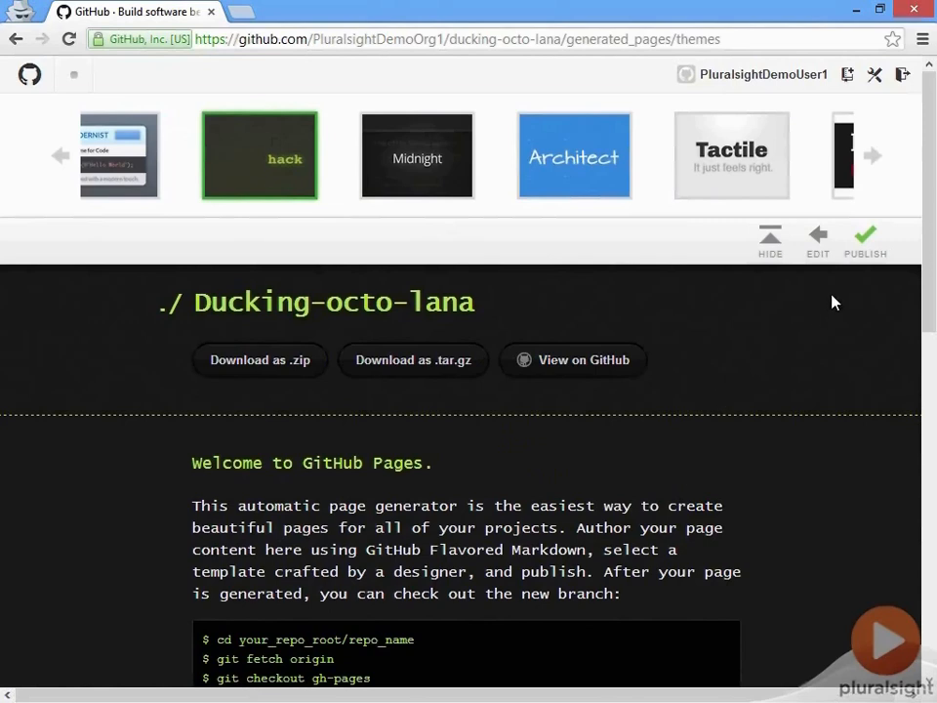
click(869, 244)
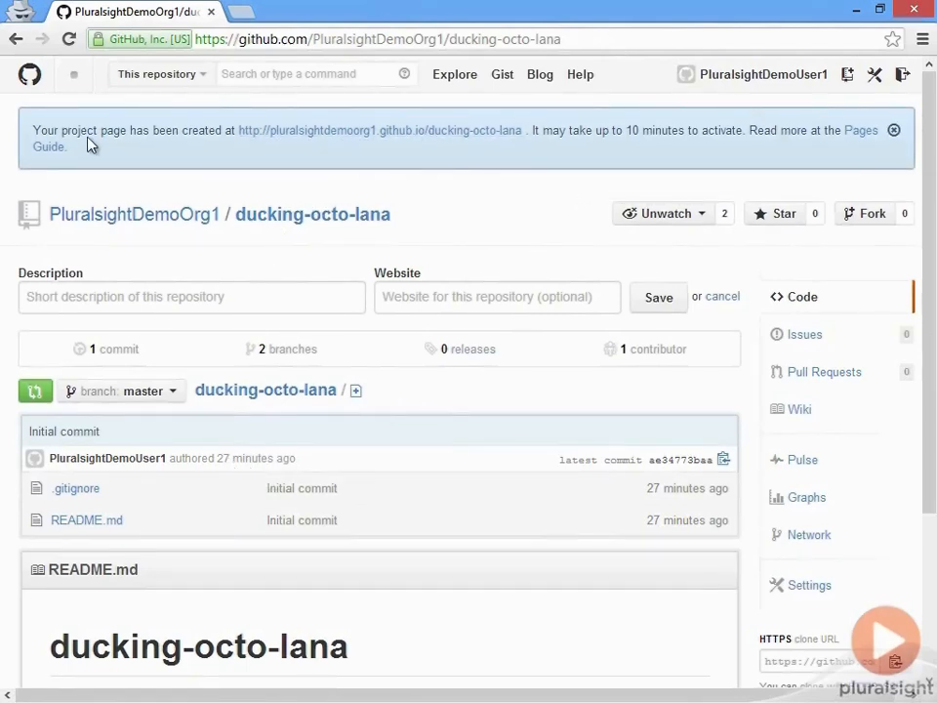
click(376, 139)
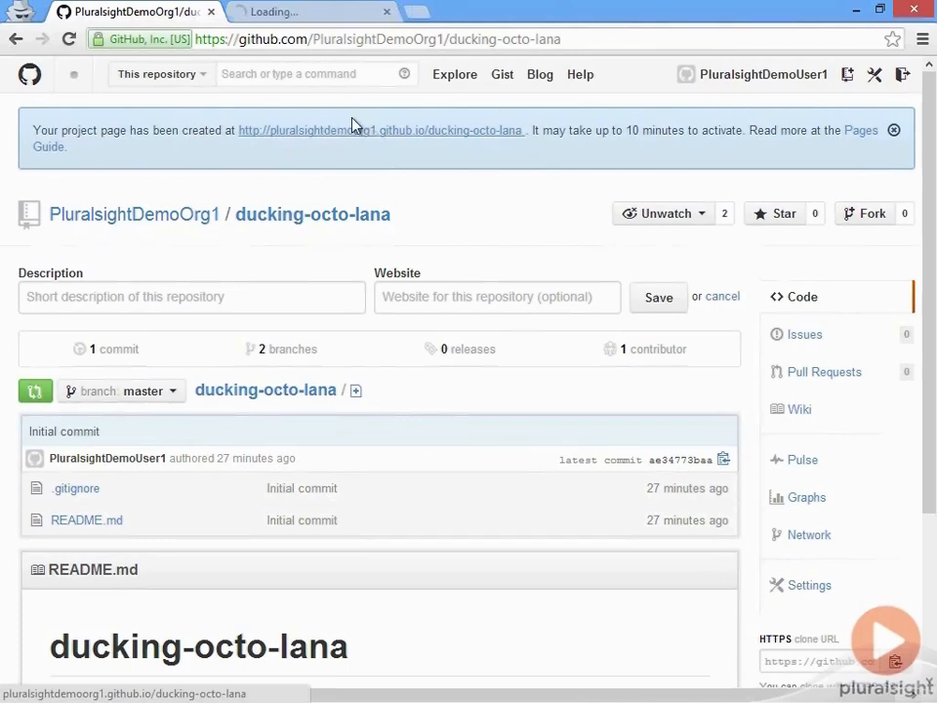
- Check the project page's address, return to the repository and view the generated files on the gh-pages branch
click(319, 16)
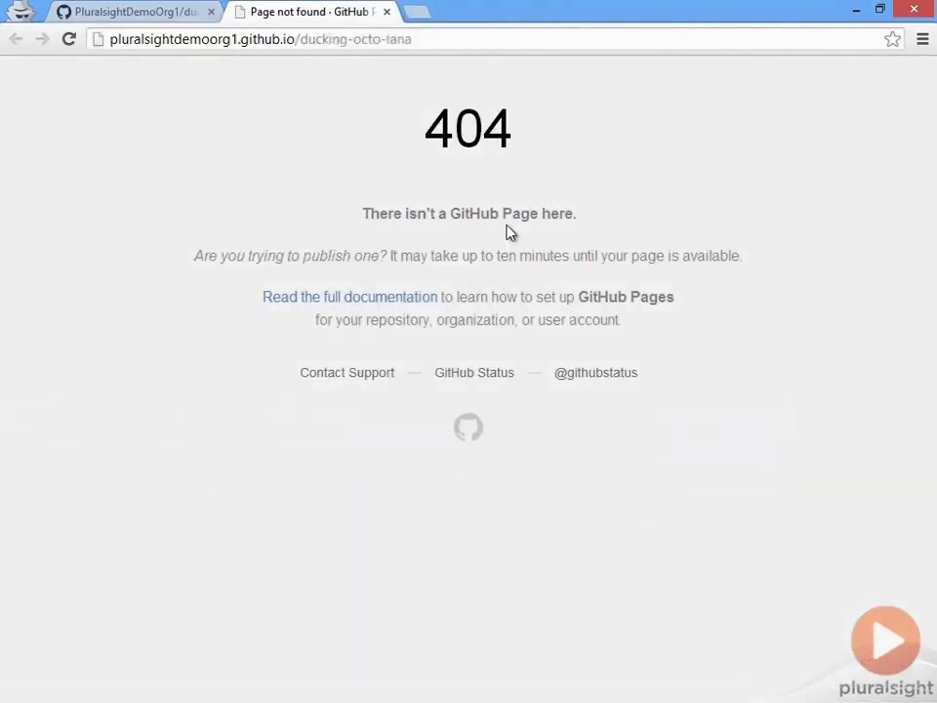
click(174, 8)
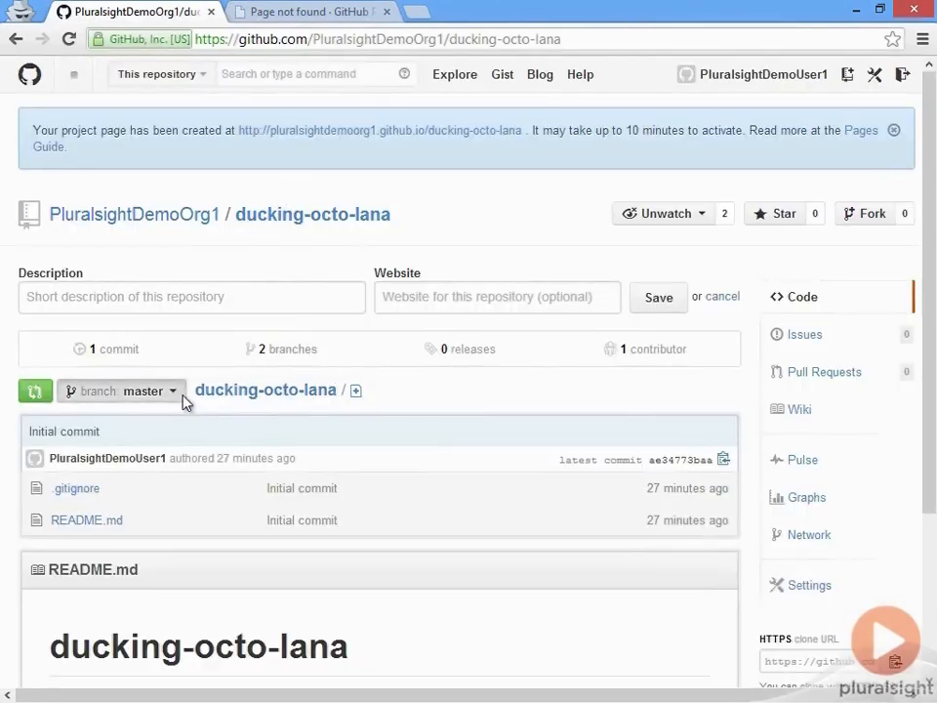
click(184, 398)
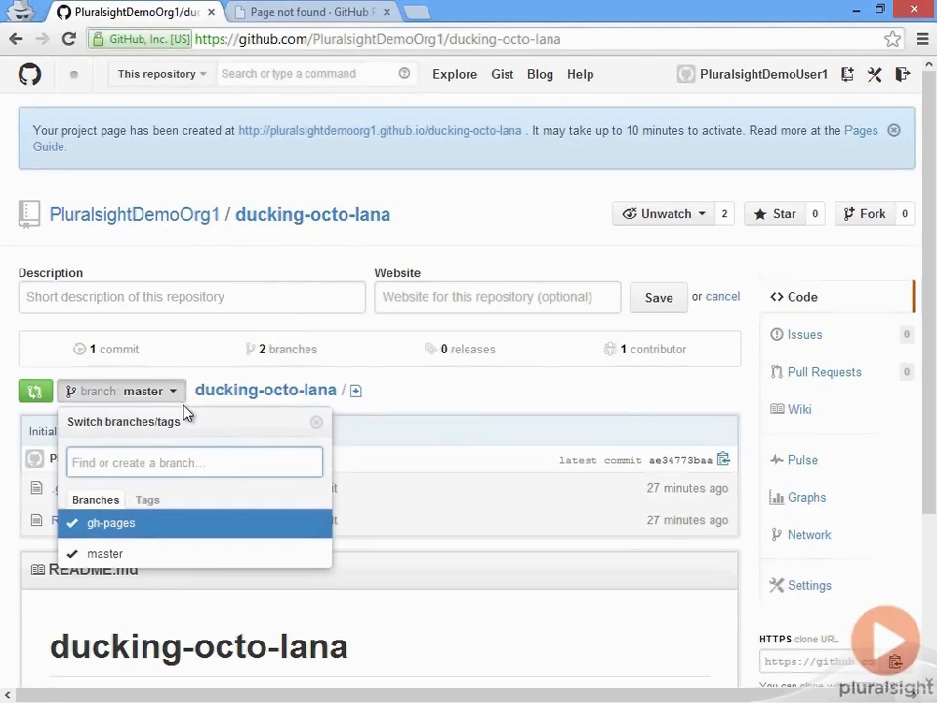
click(139, 538)
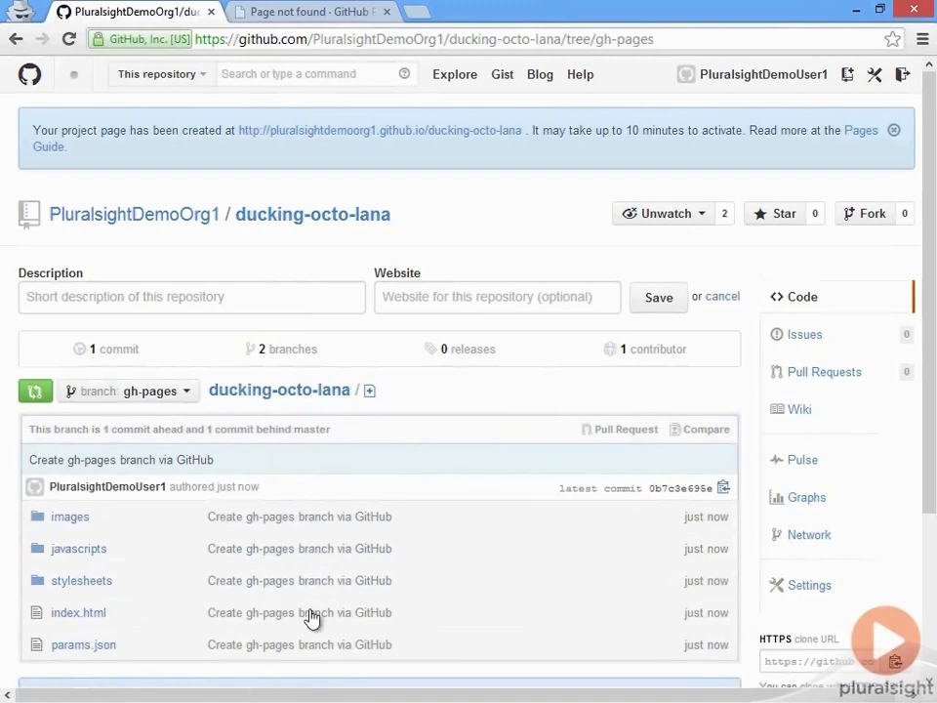
scroll(194, 538, down, 2)
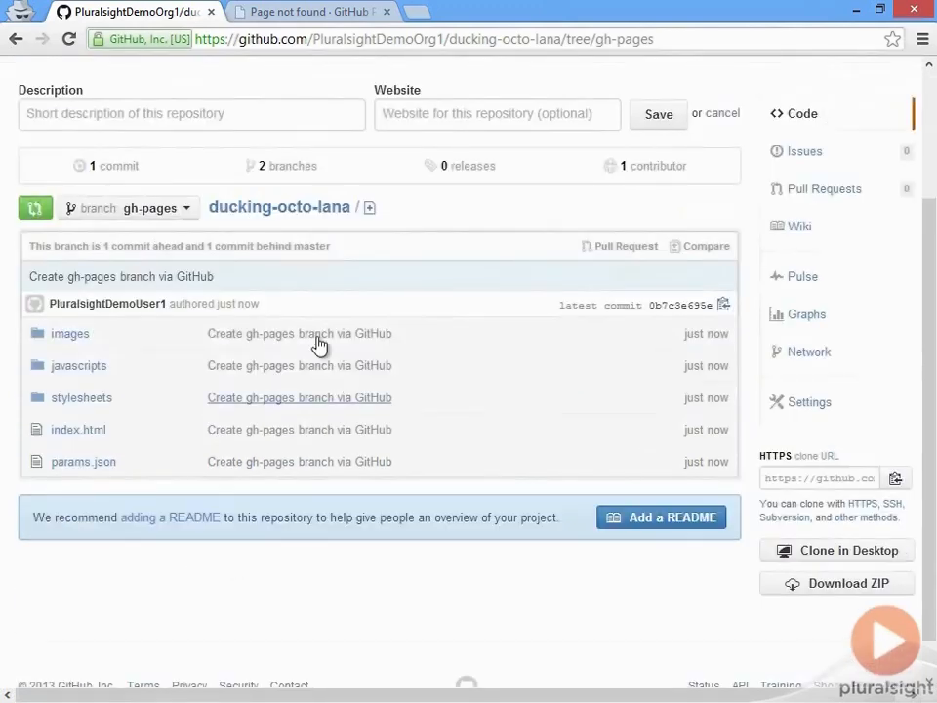
- Compare the repository's branches by viewing the files on master and returning to gh-pages
click(172, 211)
click(164, 377)
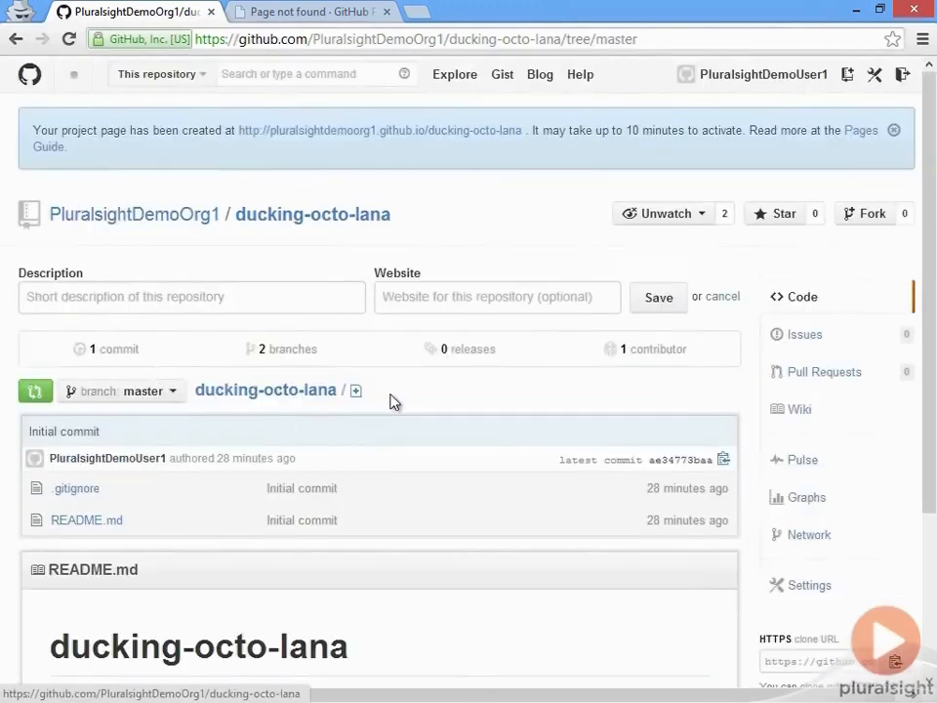
click(174, 393)
click(166, 533)
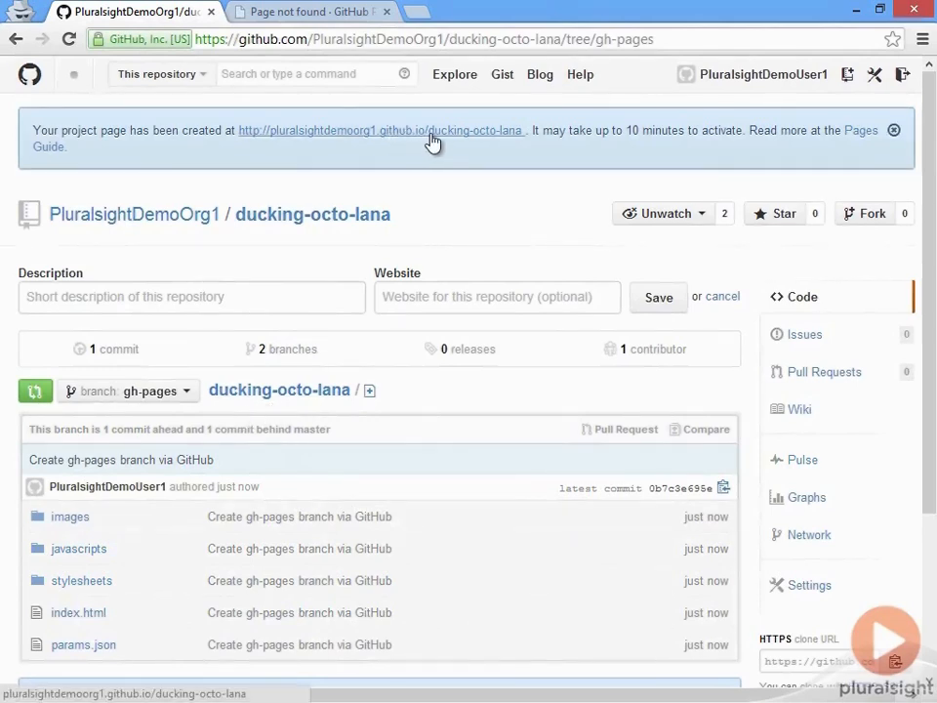
- Recheck the project page's availability against the repository's activation notice and return to the gh-pages branch view
click(330, 12)
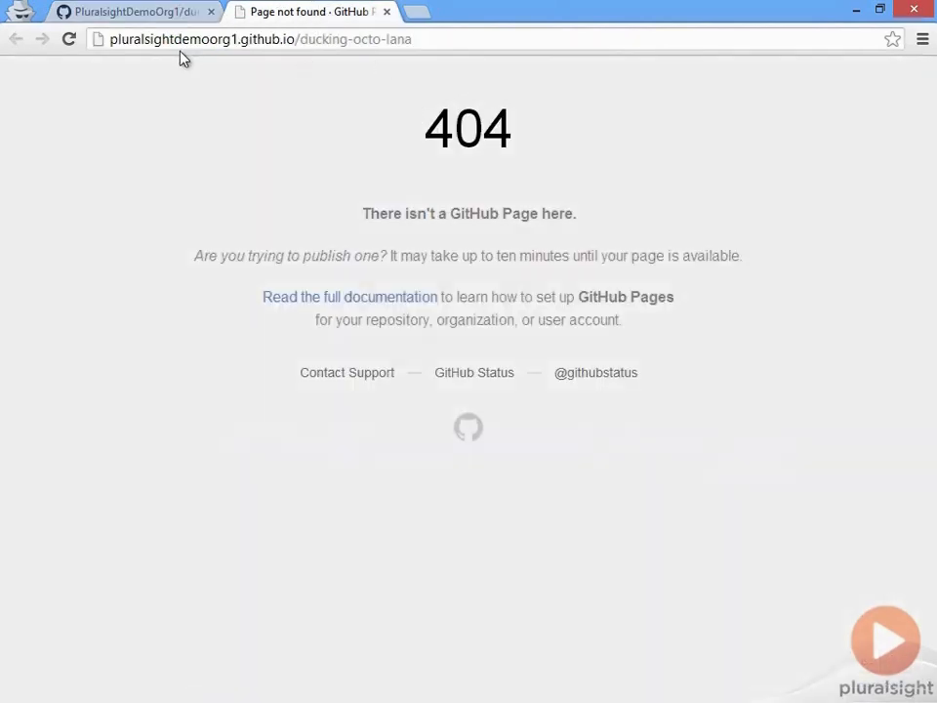
click(134, 11)
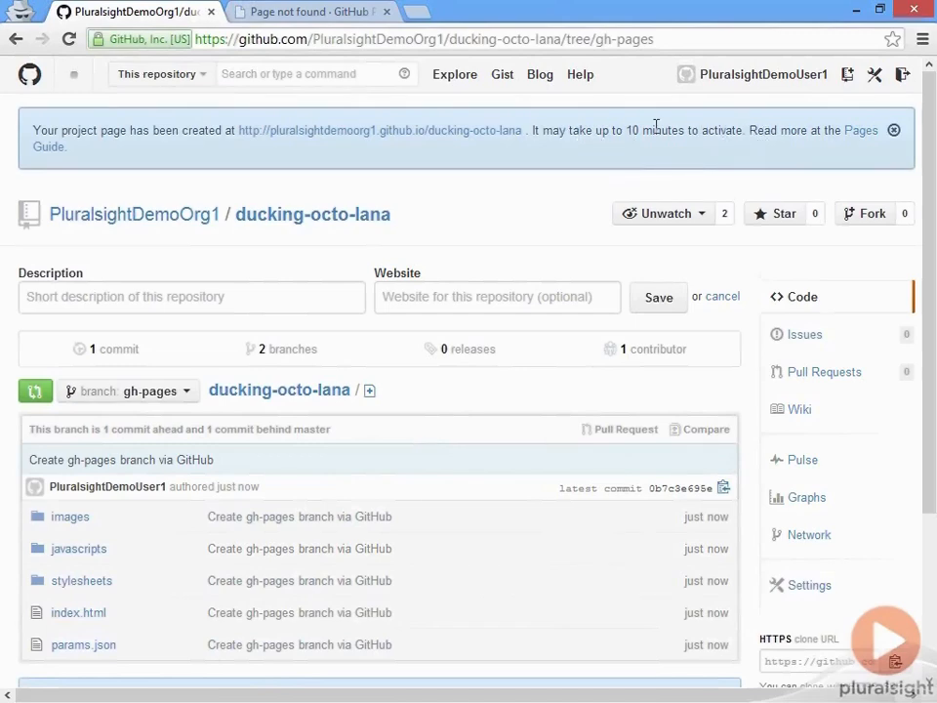
click(344, 16)
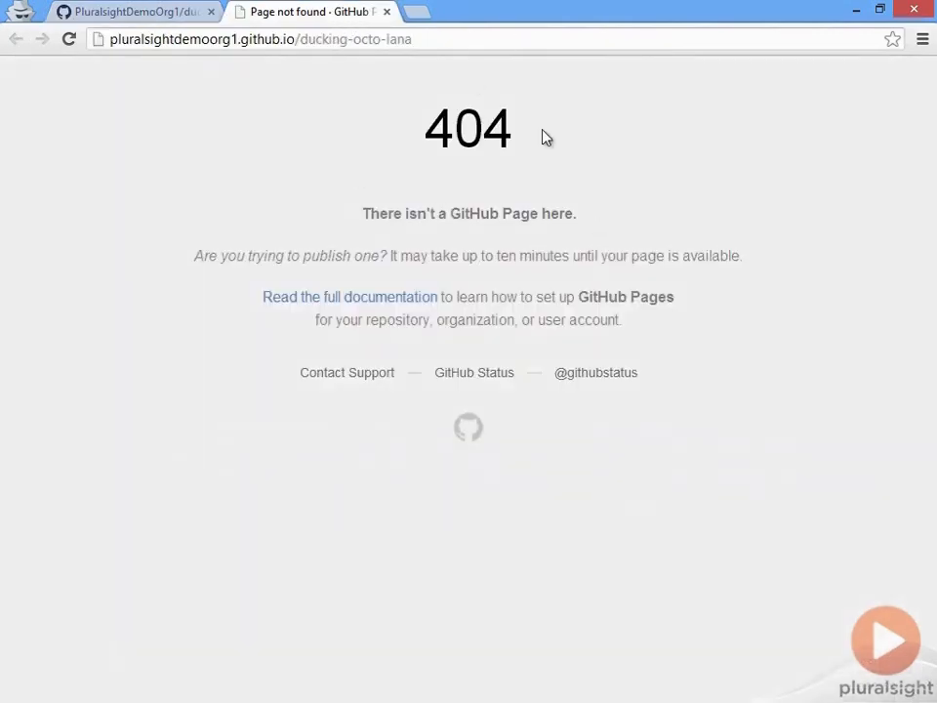
click(137, 12)
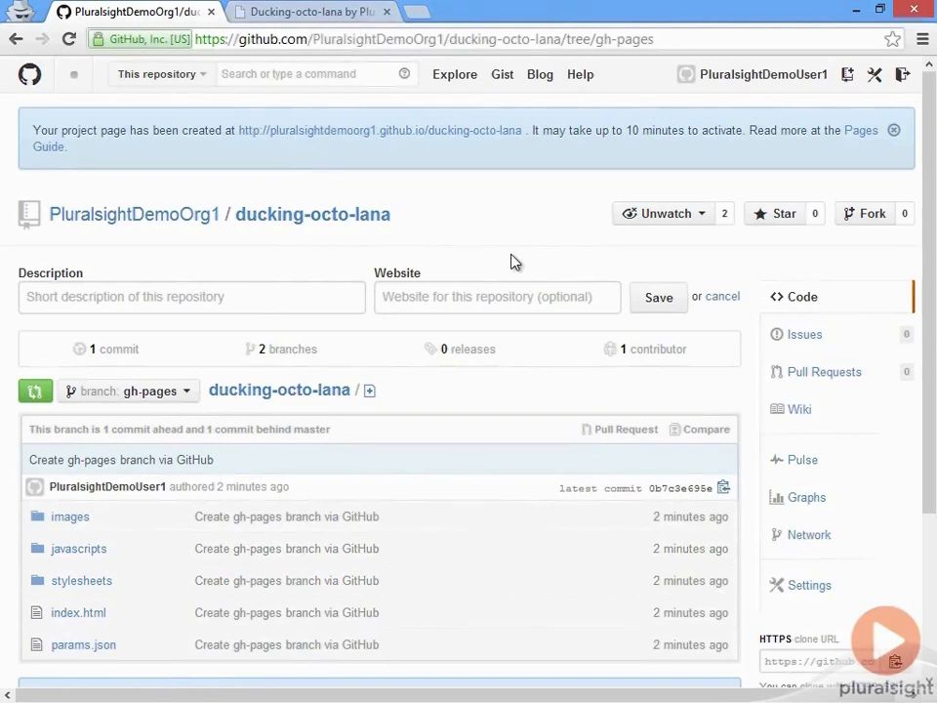
- Review the published Ducking-octo-lana project page from the header to the support section, then examine its web address
click(319, 13)
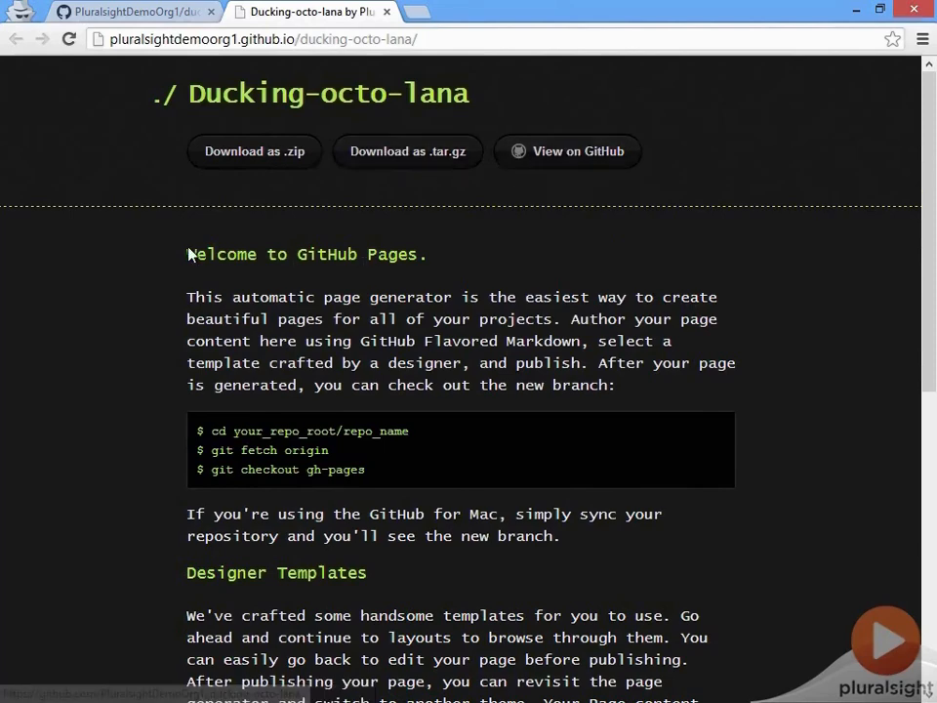
scroll(254, 269, down, 6)
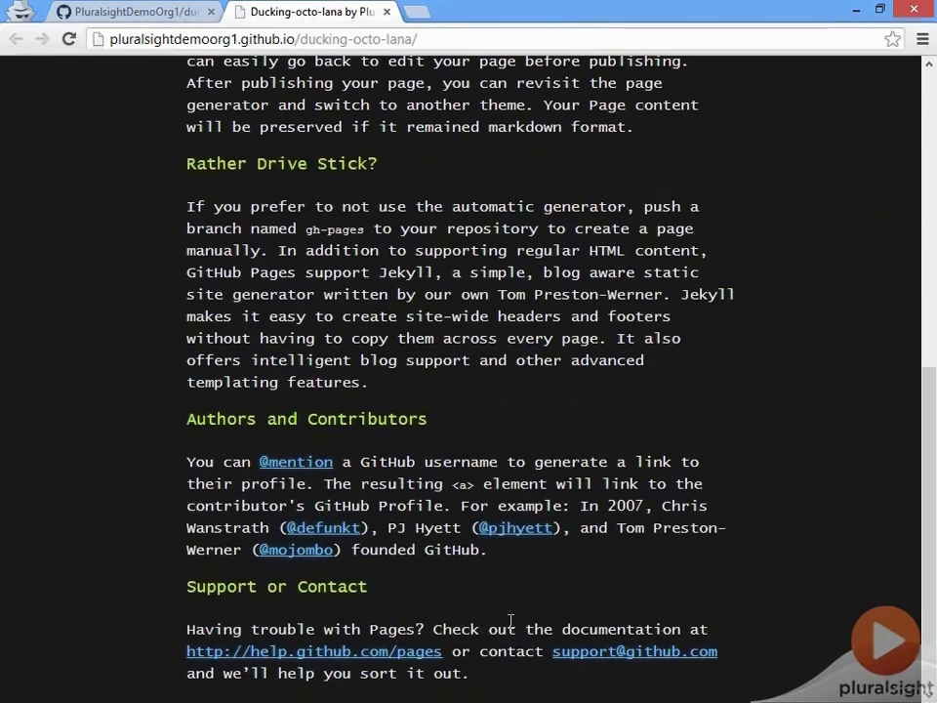
scroll(433, 497, up, 2)
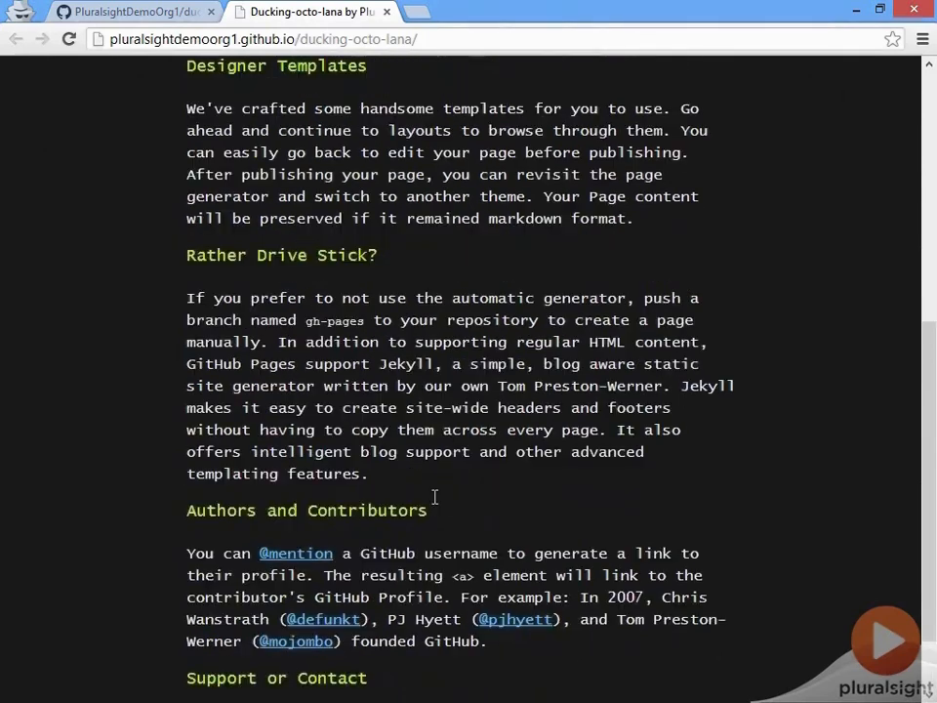
scroll(362, 499, up, 4)
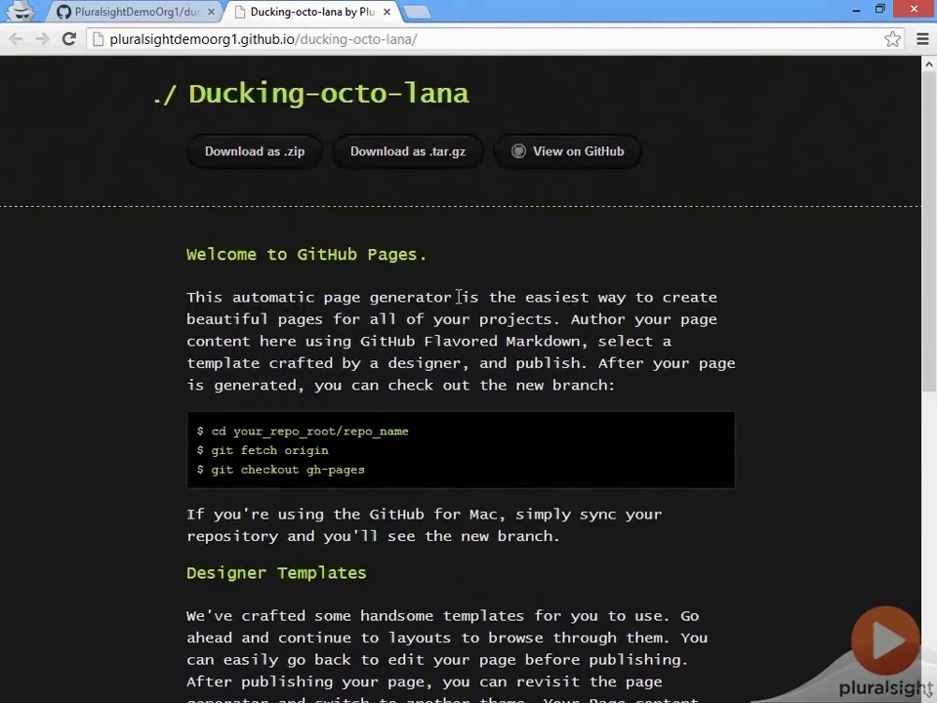
click(430, 40)
click(434, 40)
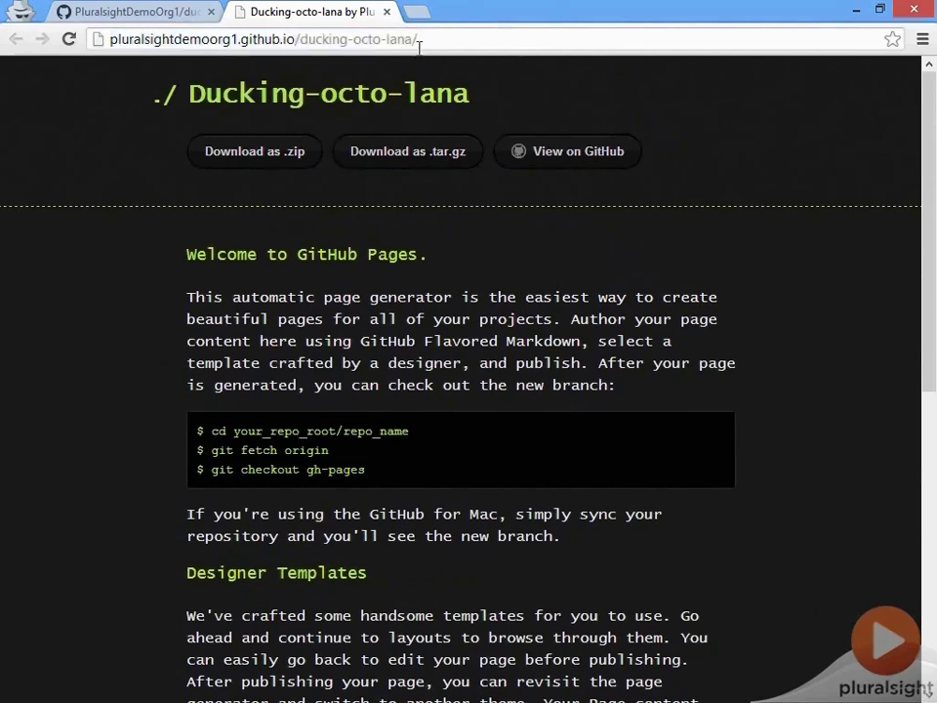